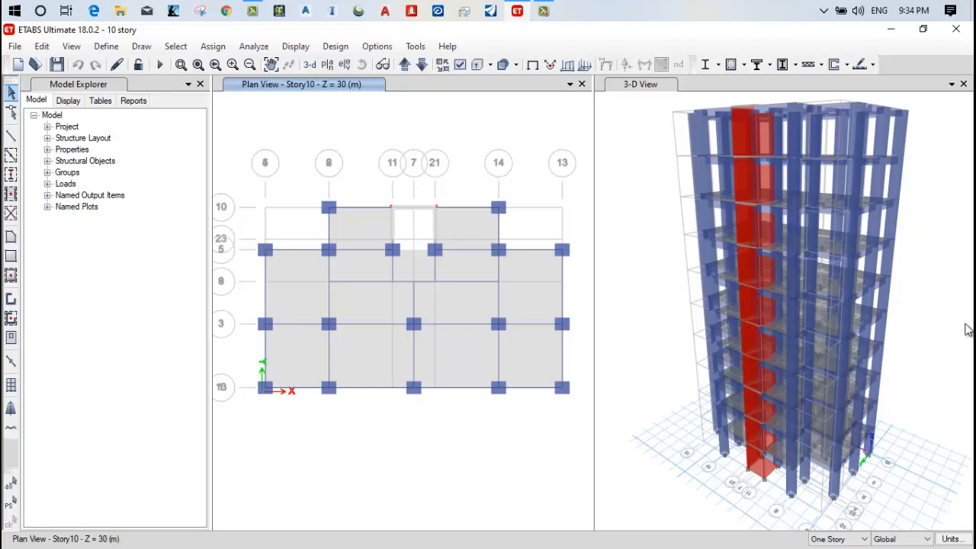
middle_drag(523, 458, 517, 439)
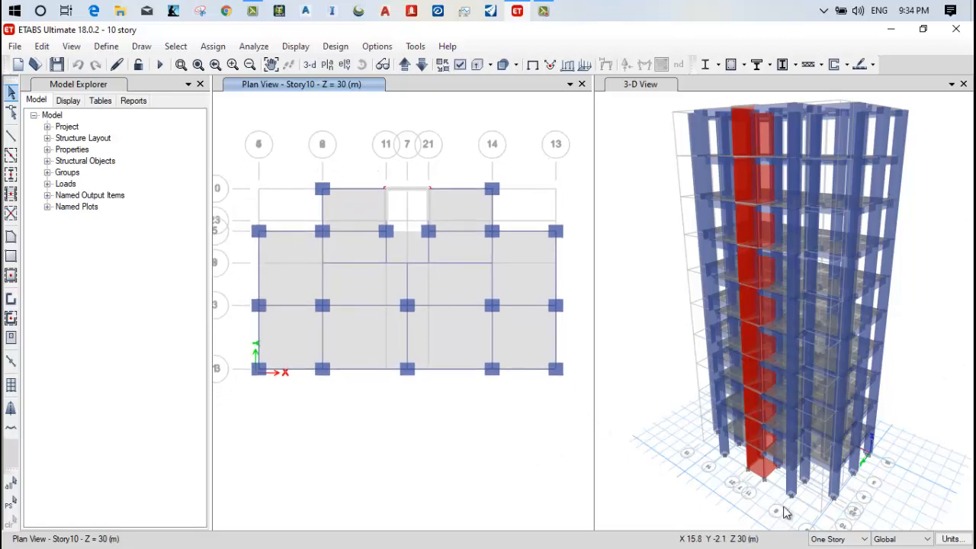
click(854, 539)
click(835, 506)
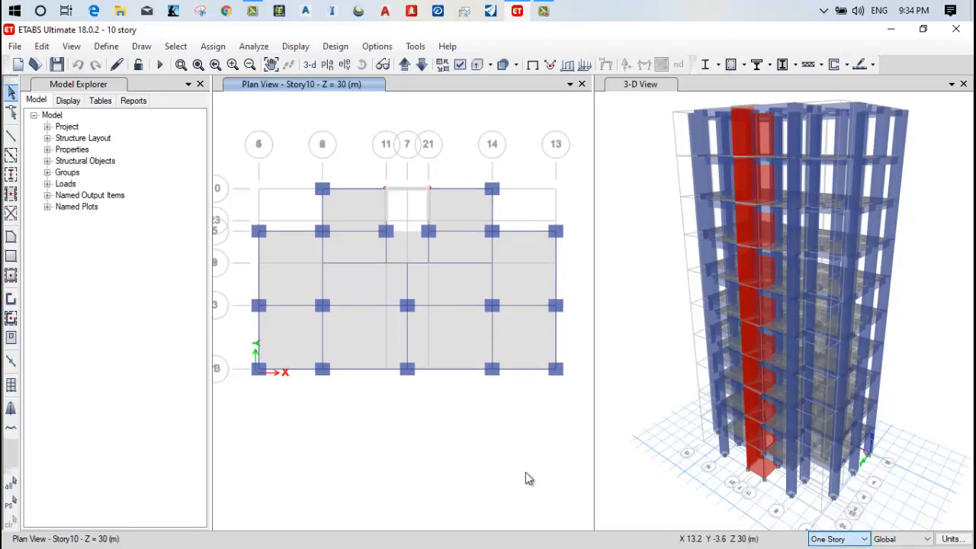
click(327, 64)
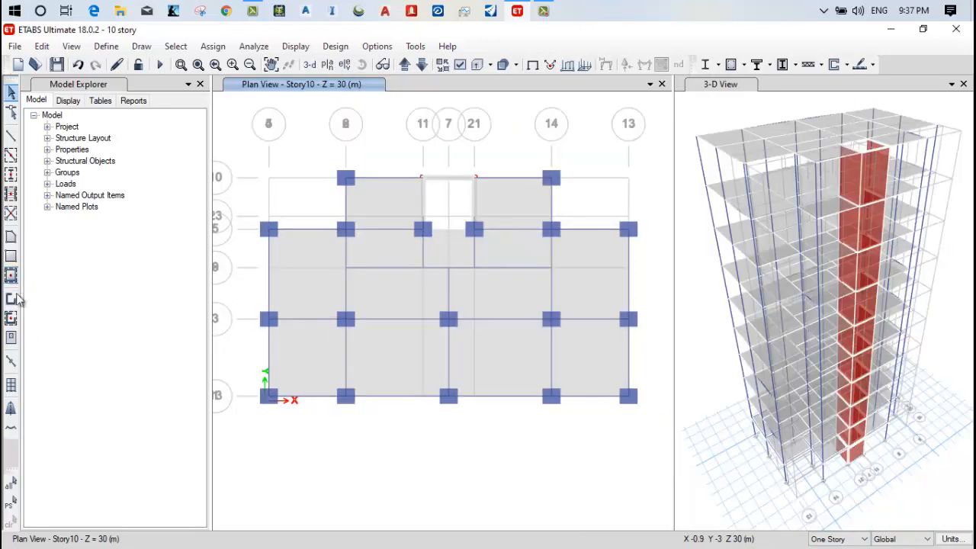
Start drawing design strips and set the strip design type to Column Strip.
click(10, 407)
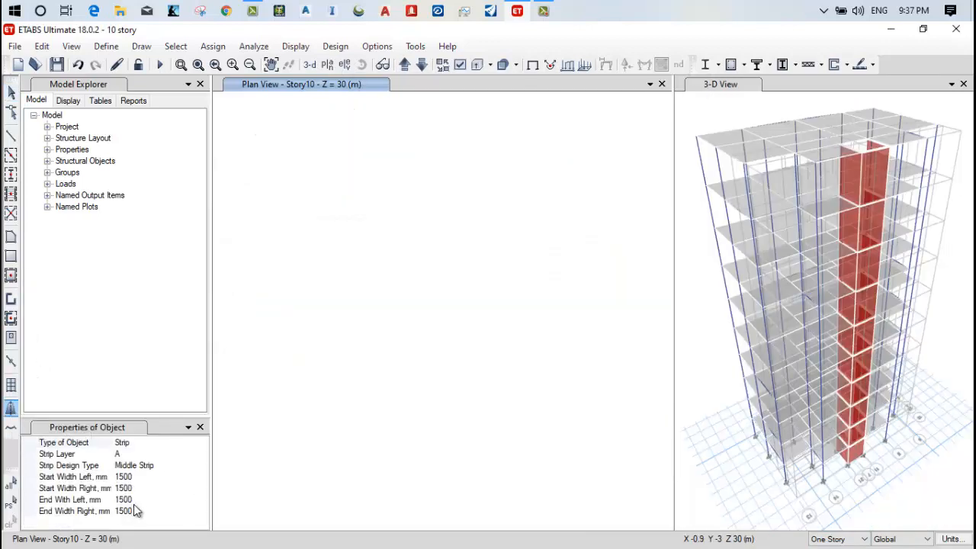
click(165, 467)
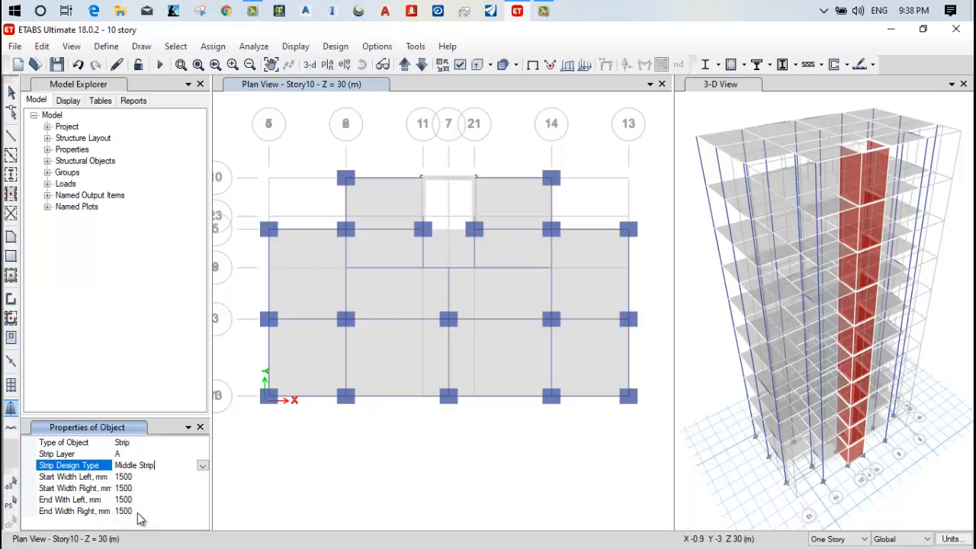
click(202, 465)
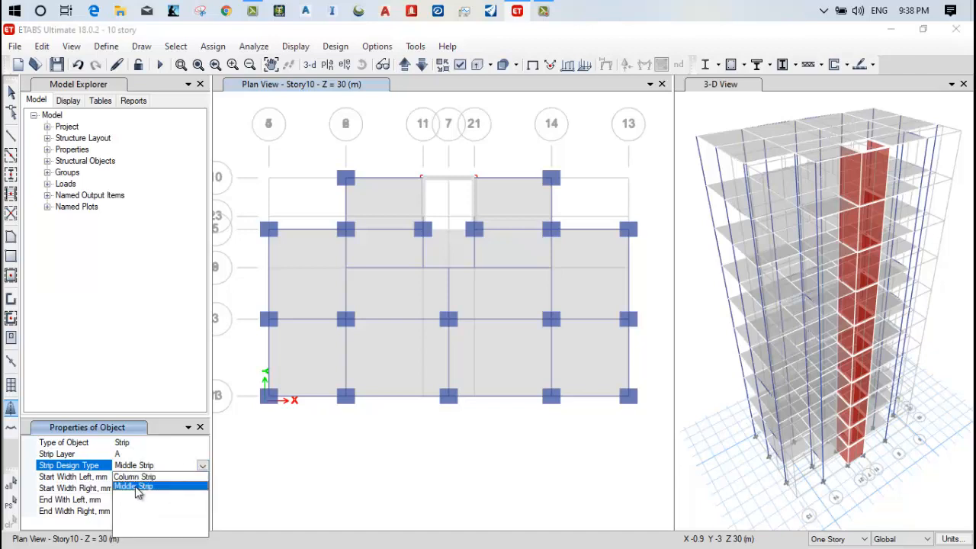
click(137, 477)
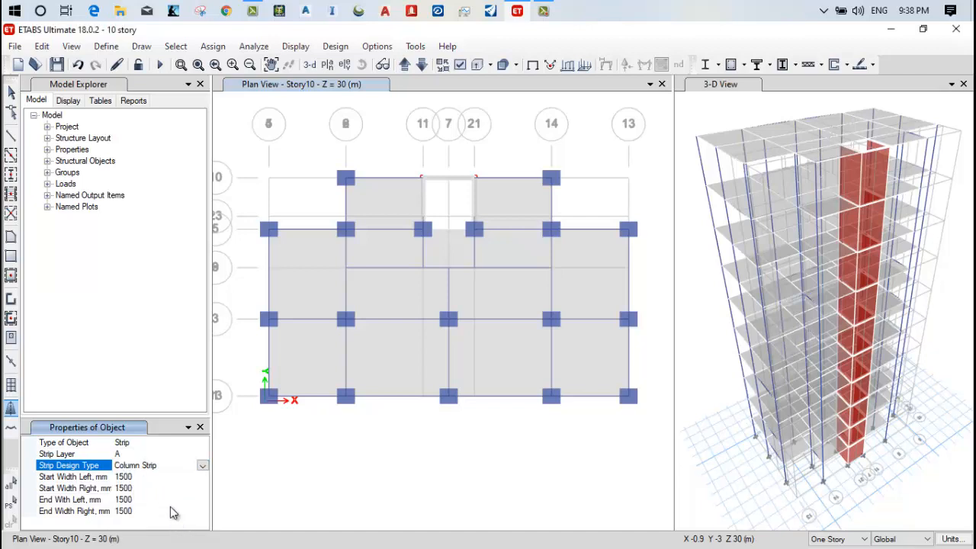
Try strip layer B and return the strip layer to A.
click(162, 453)
click(202, 454)
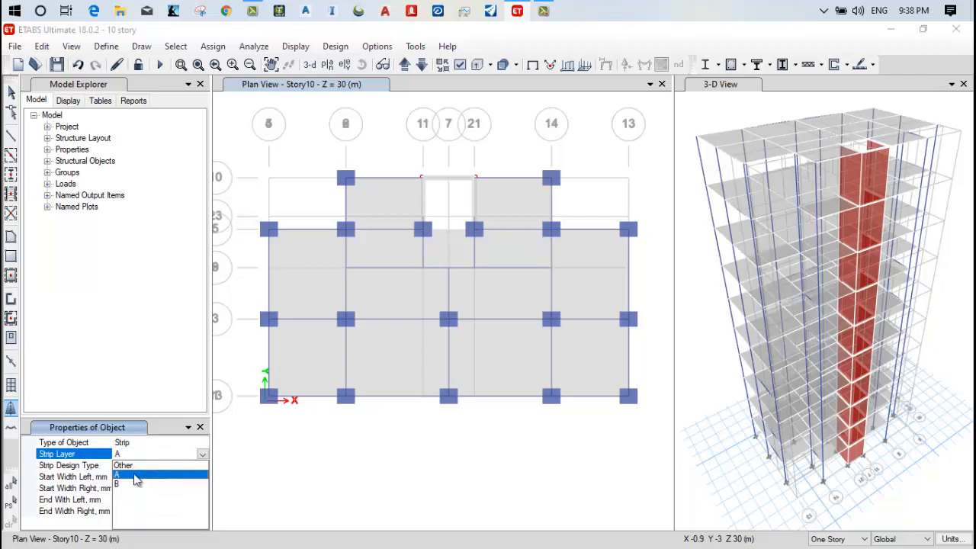
click(135, 488)
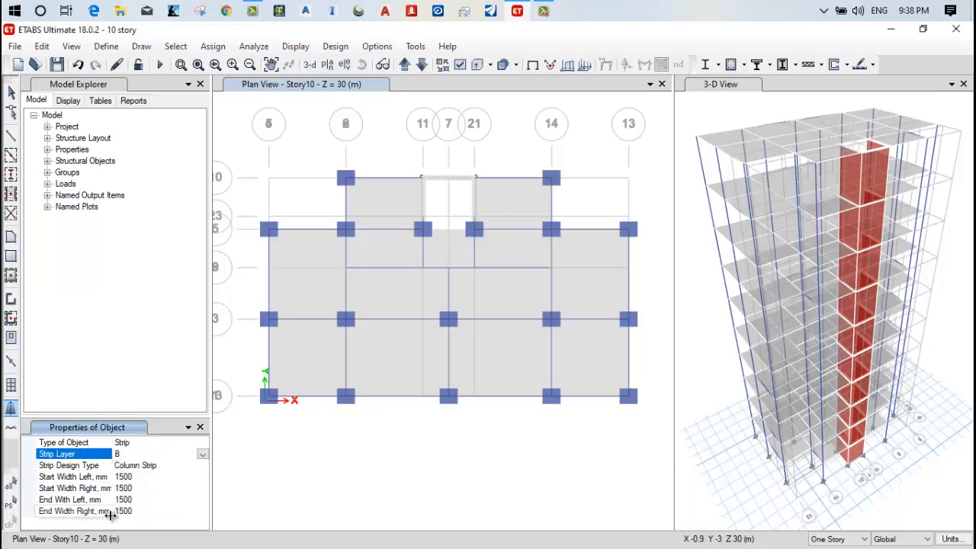
click(202, 454)
click(139, 476)
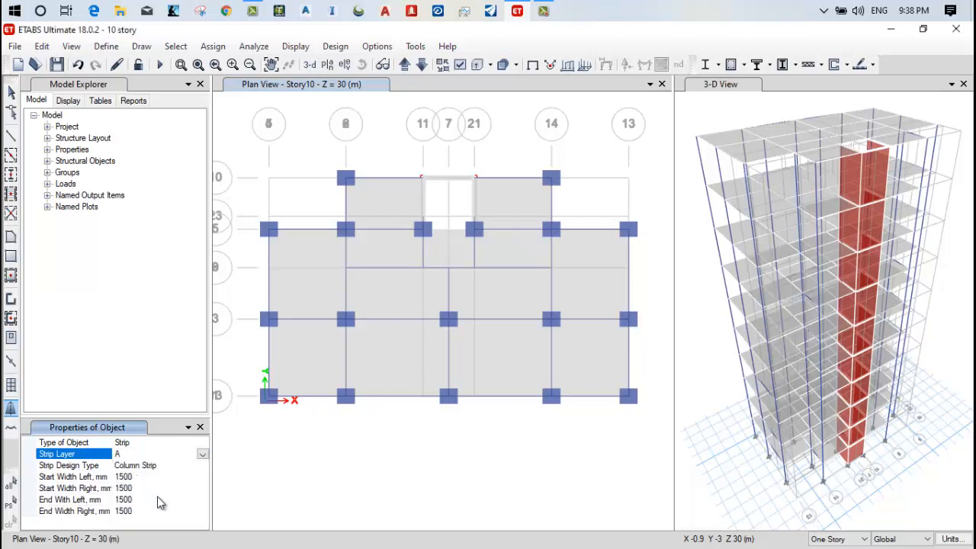
Set the strip design type back to Middle Strip.
click(186, 466)
click(202, 465)
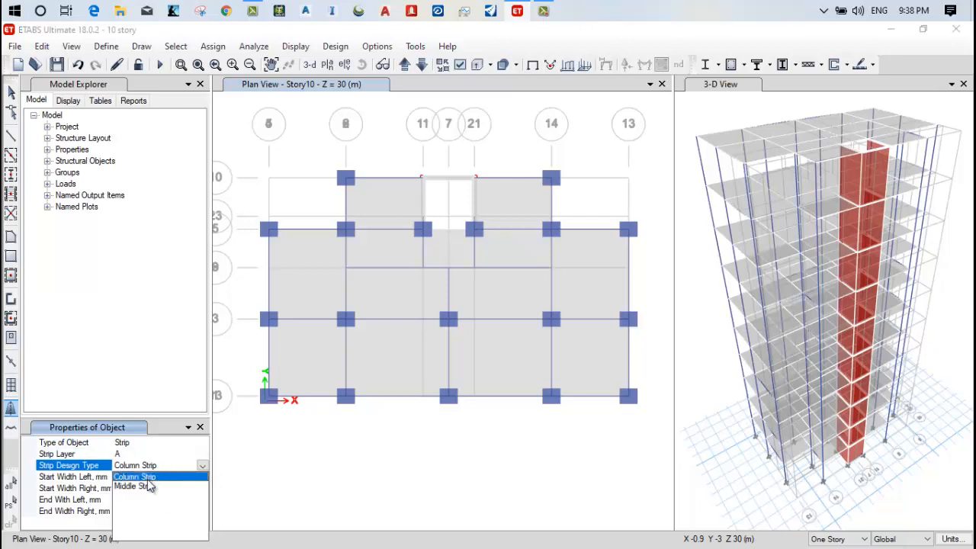
click(150, 487)
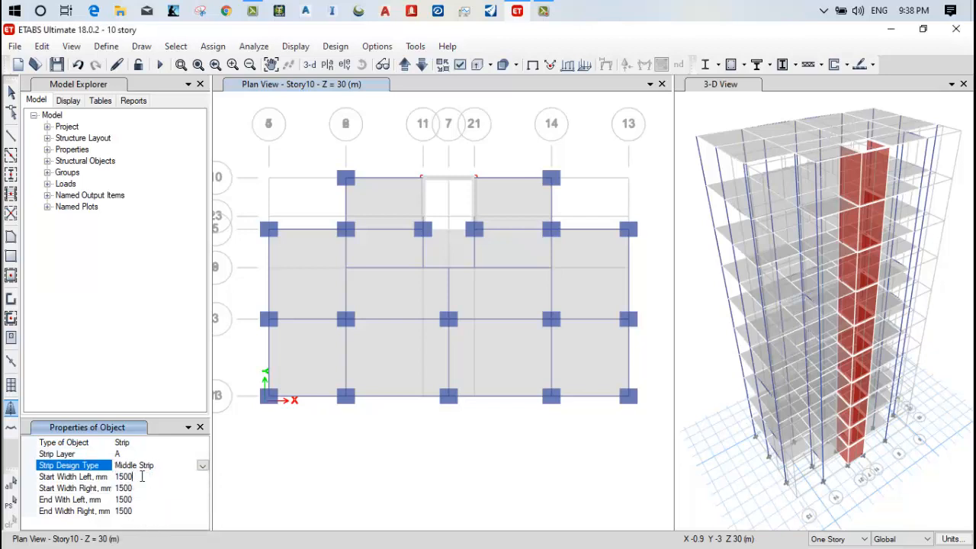
click(141, 476)
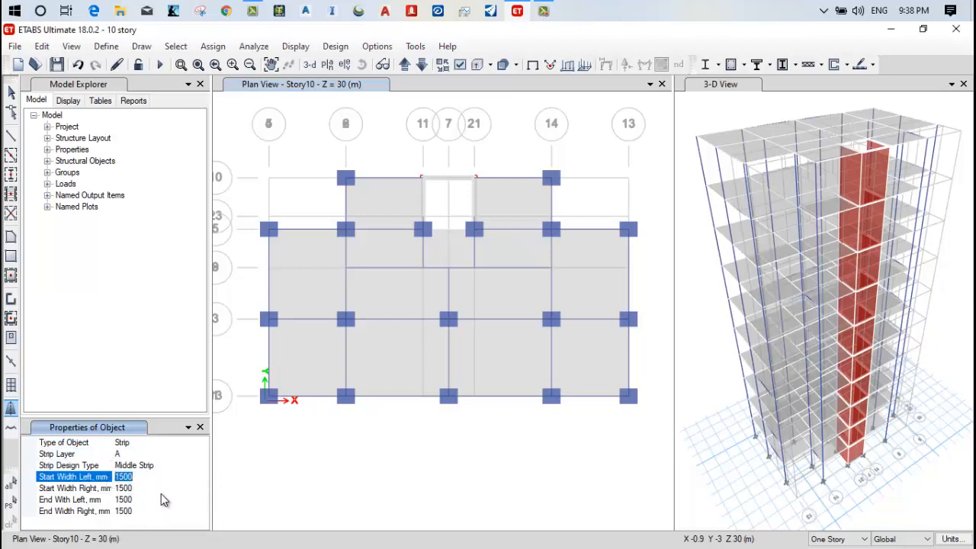
click(149, 518)
click(138, 477)
click(92, 392)
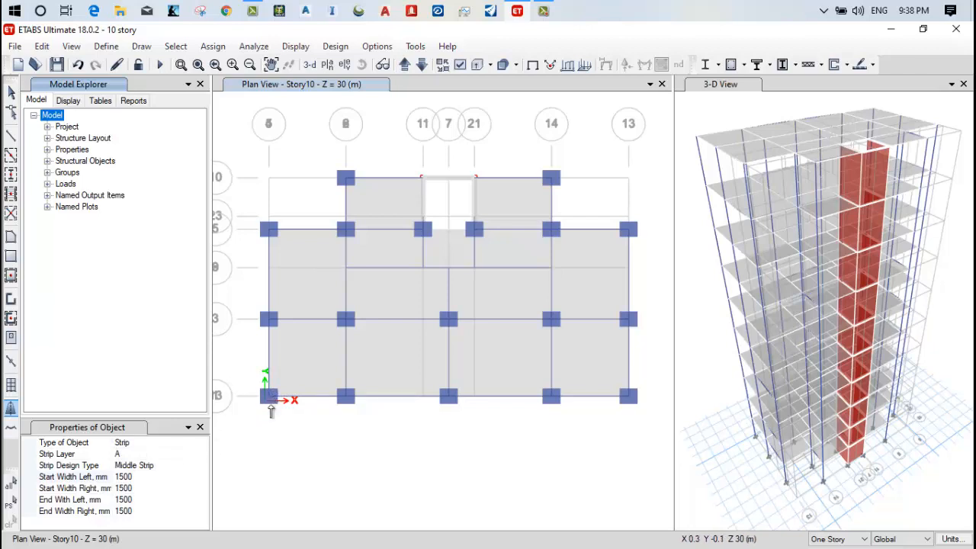
Draw three layer A middle strips in the X direction, from the leftmost columns to grid 13, along the lowest column row, grid 3 and grid 5.
click(270, 397)
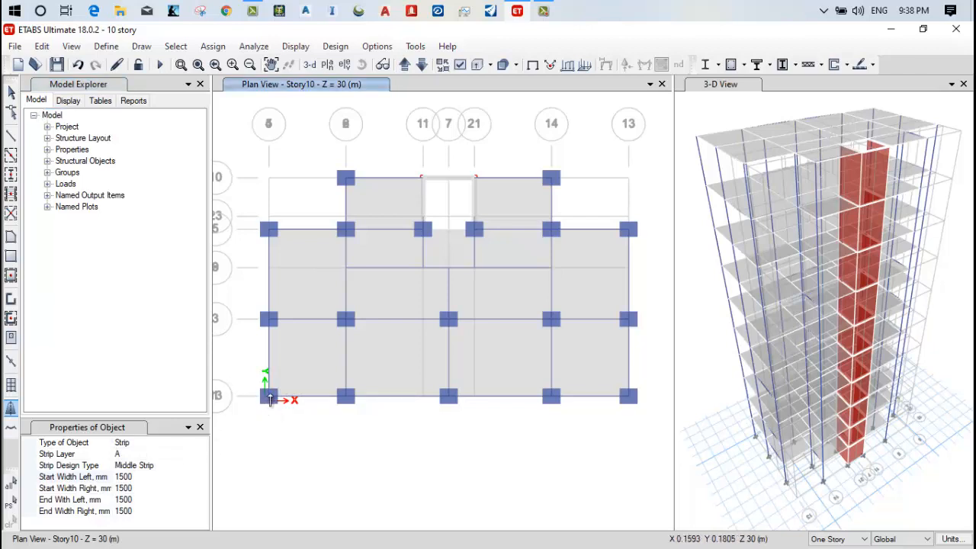
click(630, 396)
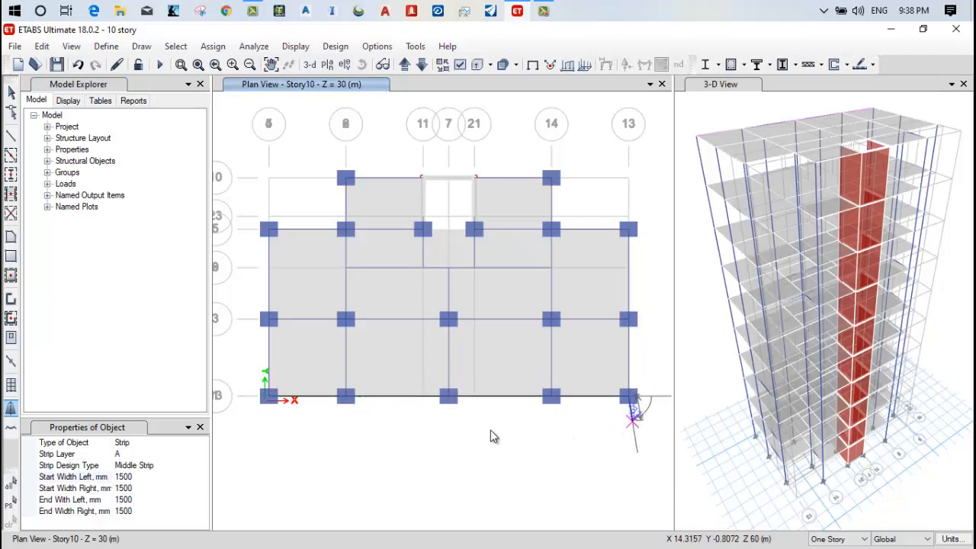
key(Return)
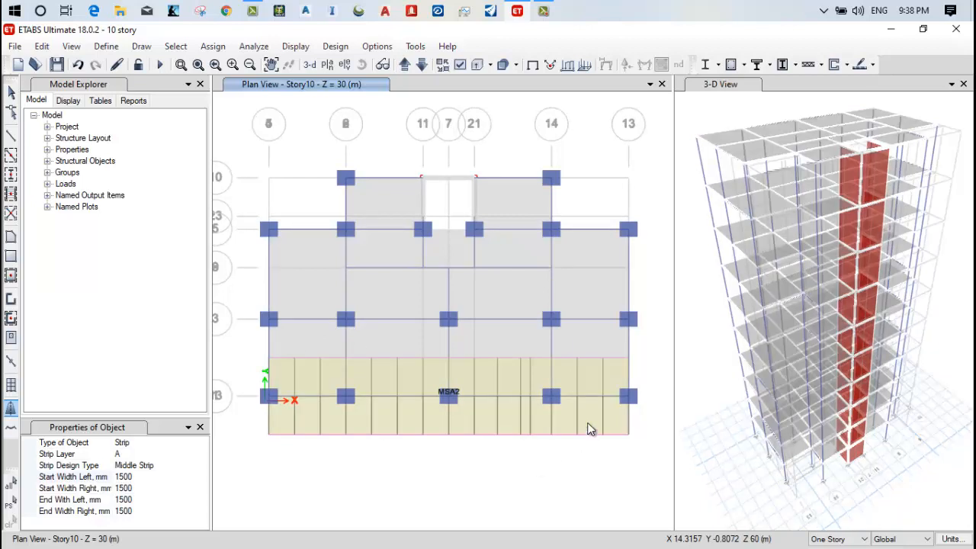
click(269, 318)
click(628, 318)
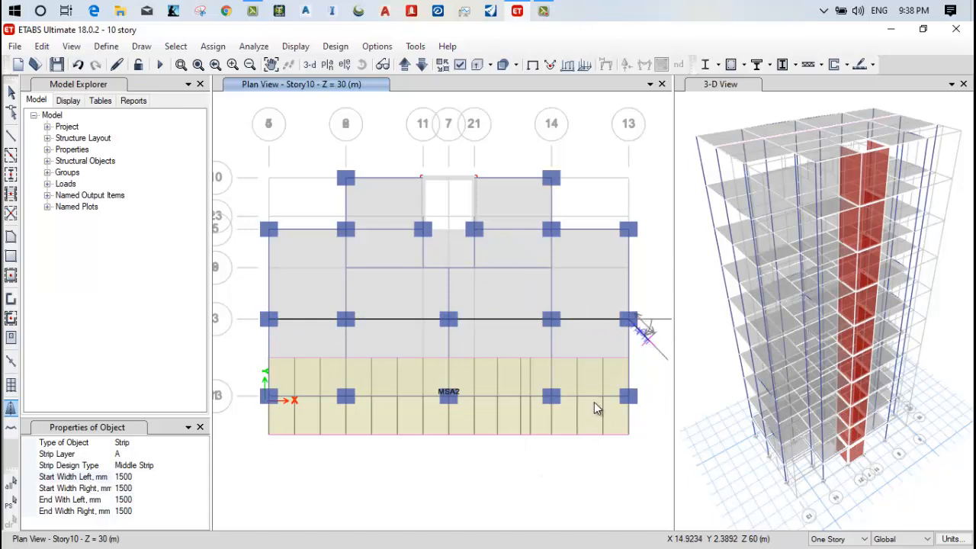
key(Return)
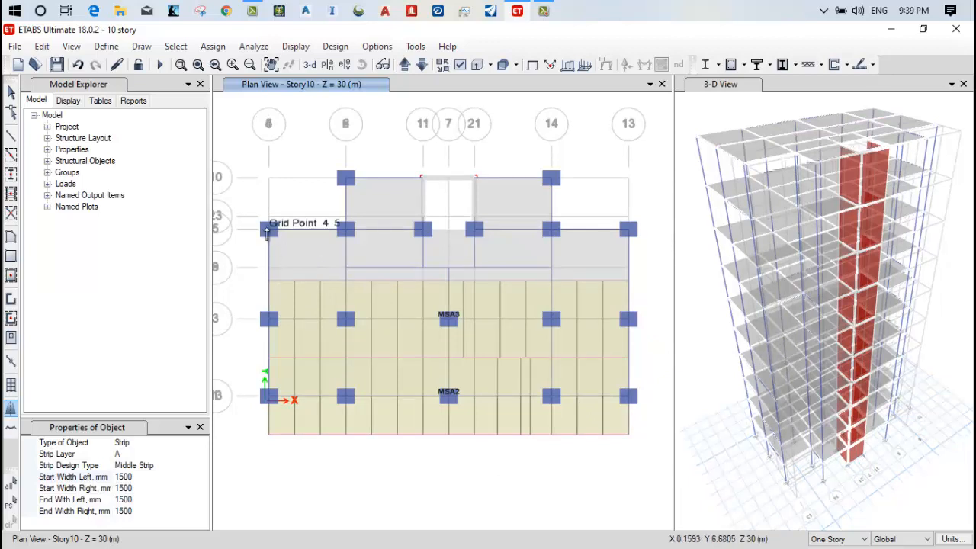
click(268, 229)
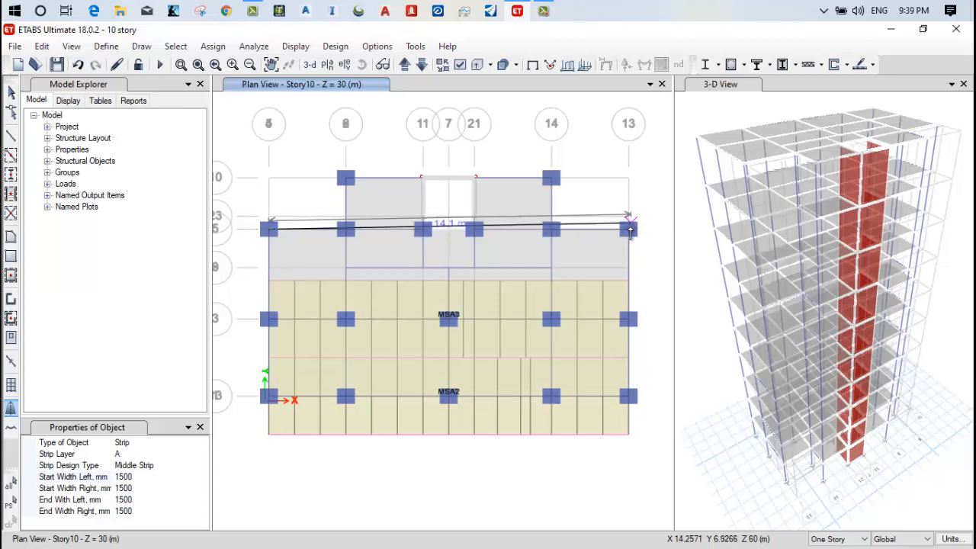
click(632, 233)
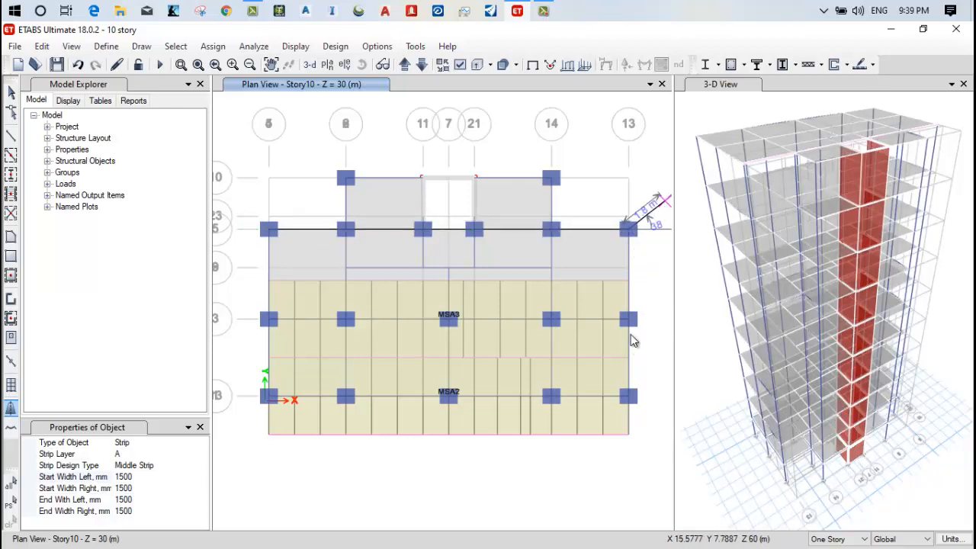
key(Return)
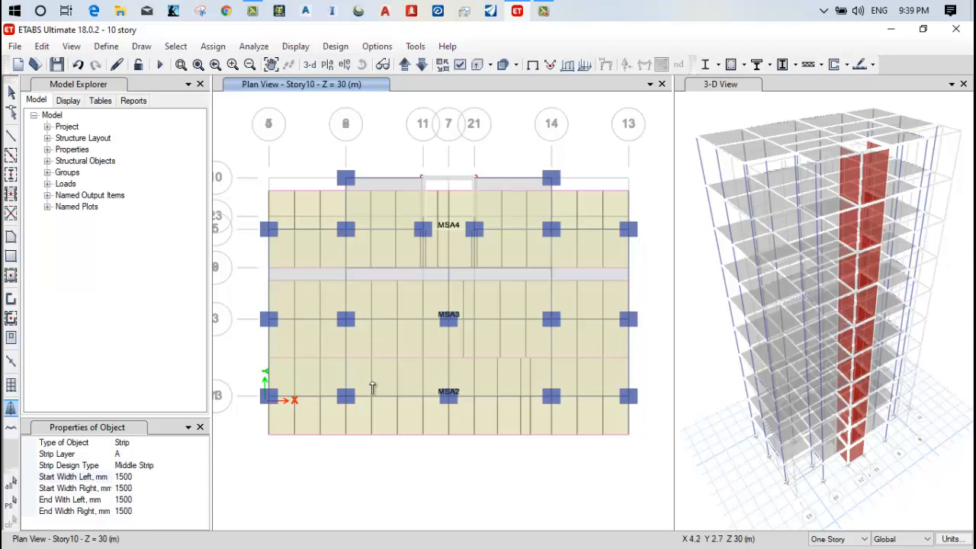
Set the strip layer to B, cancel the stray strip and restart strip drawing on layer B.
click(181, 455)
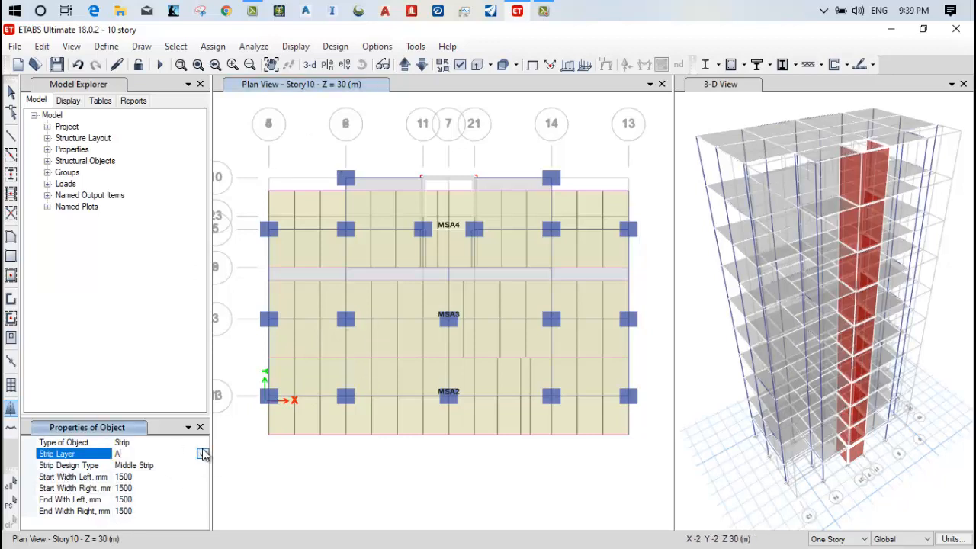
click(202, 454)
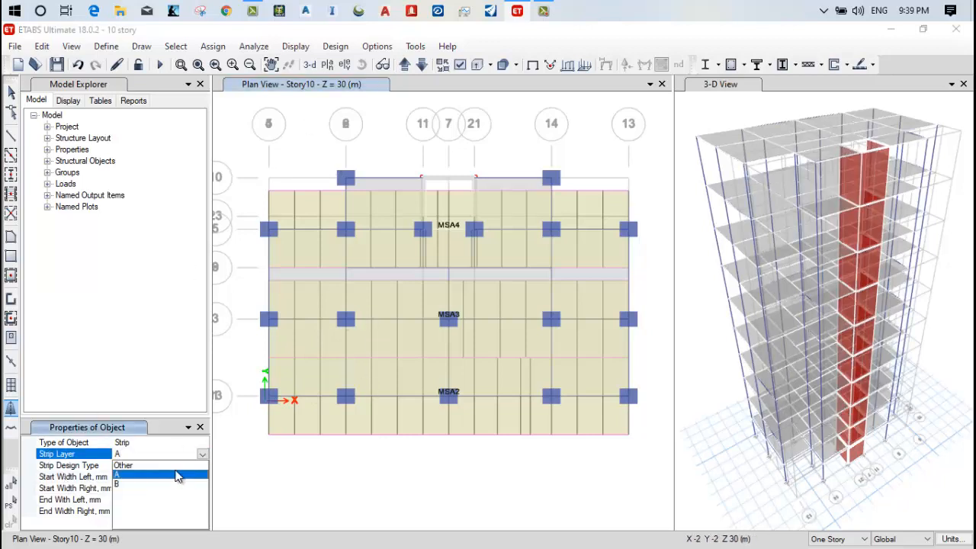
click(128, 485)
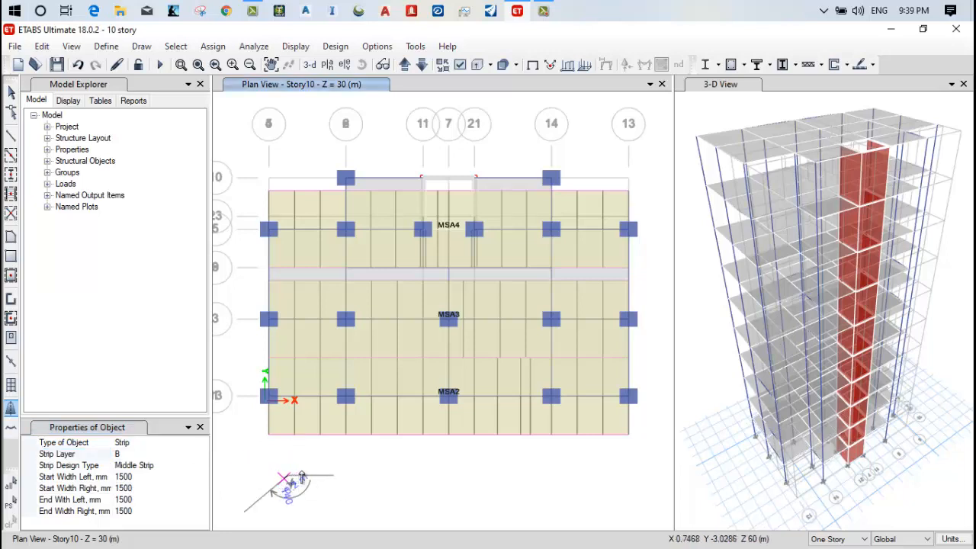
key(Escape)
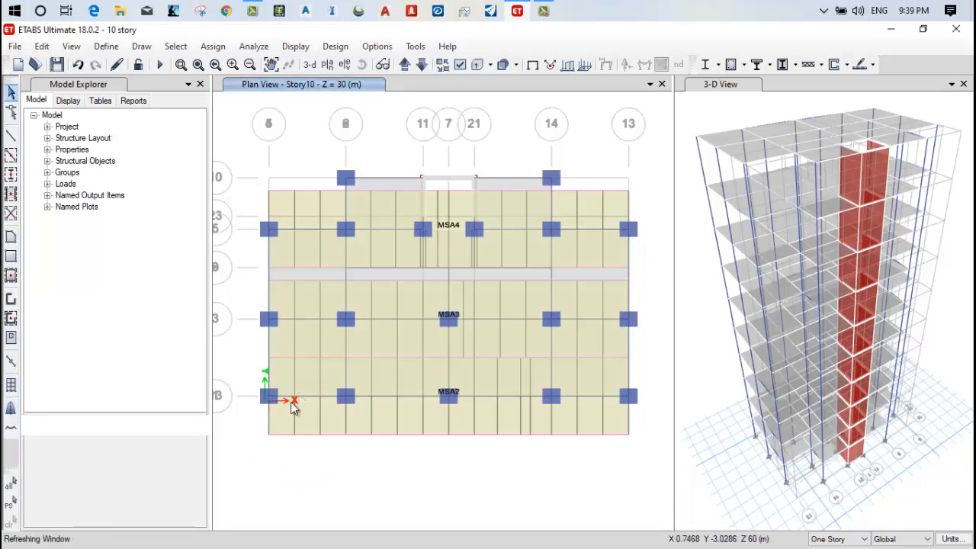
click(12, 410)
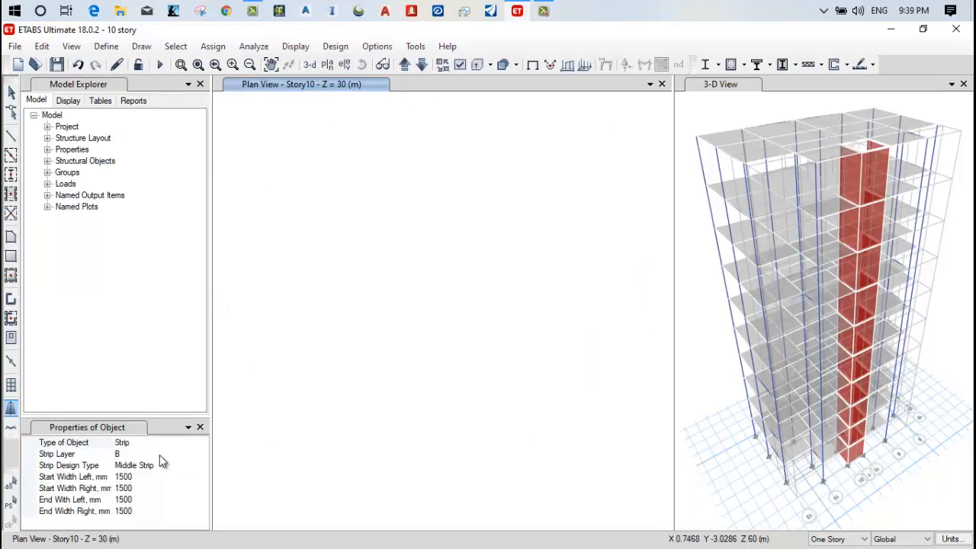
click(162, 454)
text(B)
key(Return)
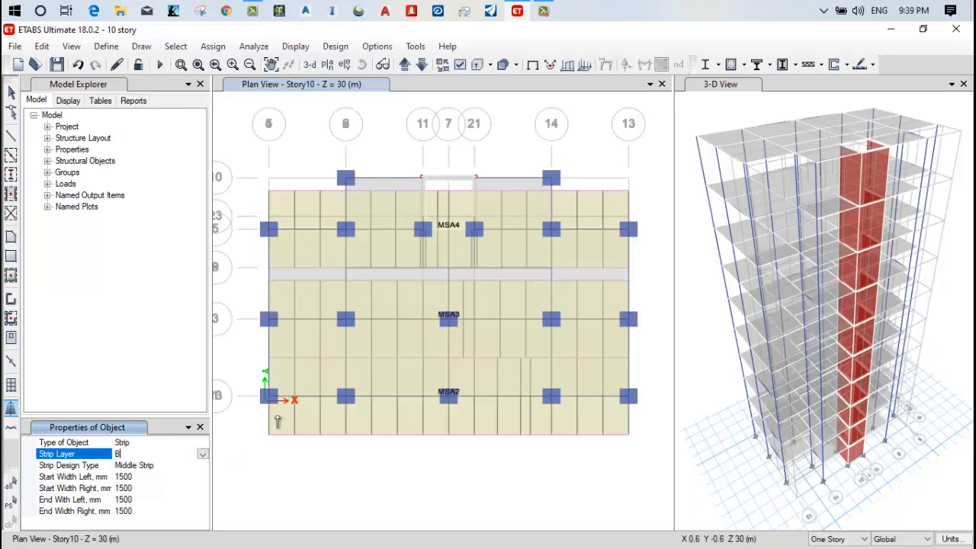
Draw a layer B middle strip in the Y direction along the leftmost column line, from the origin column to grid 10.
click(269, 398)
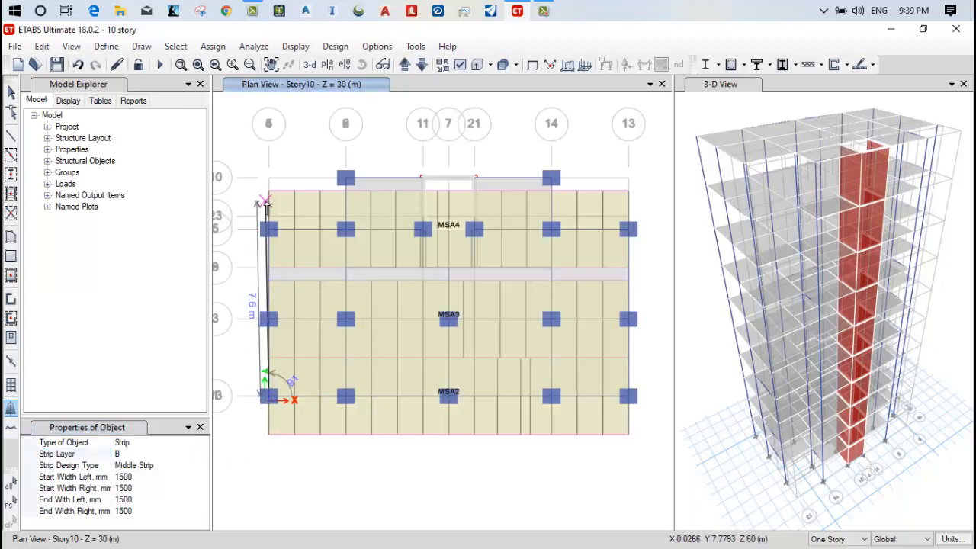
click(268, 178)
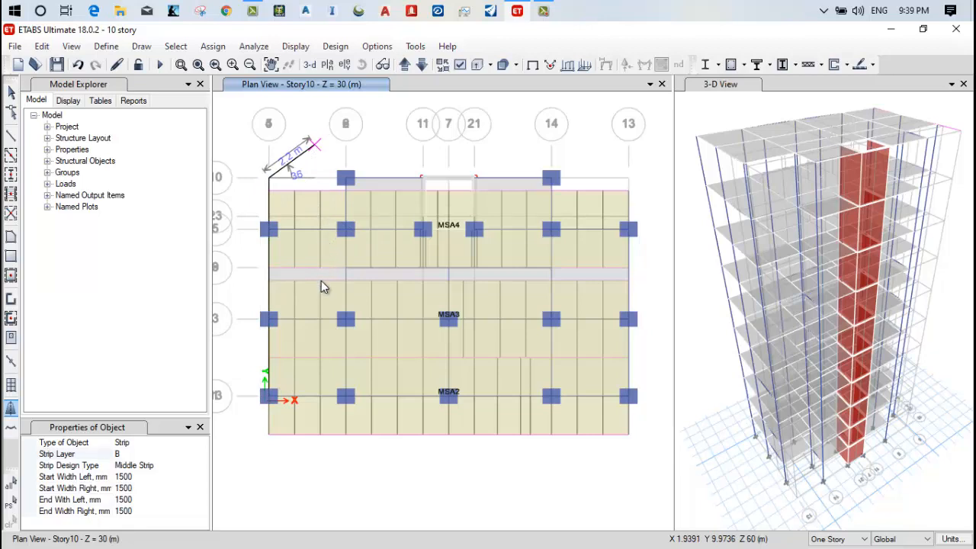
key(Return)
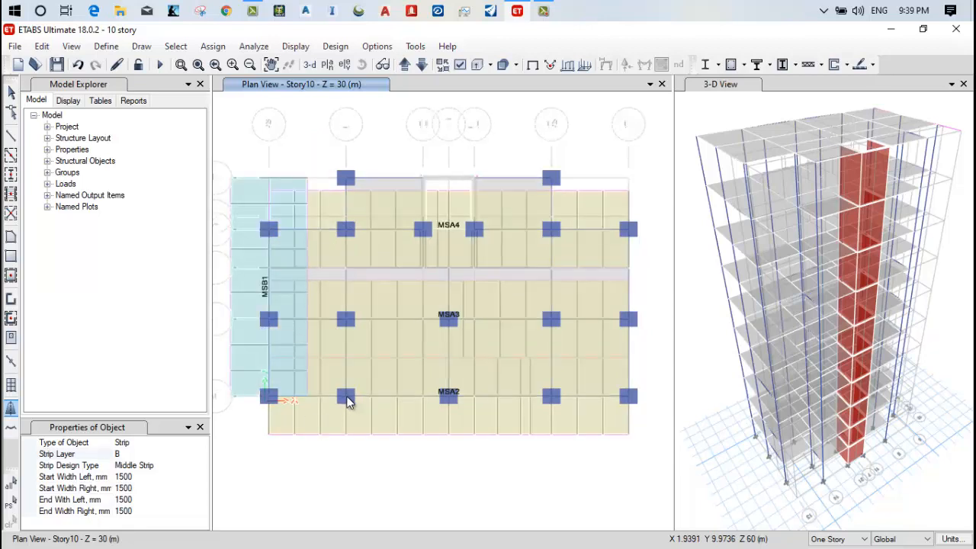
Set the strip's left and right start widths and left and right end widths all to 1 mm.
click(140, 477)
text(1)
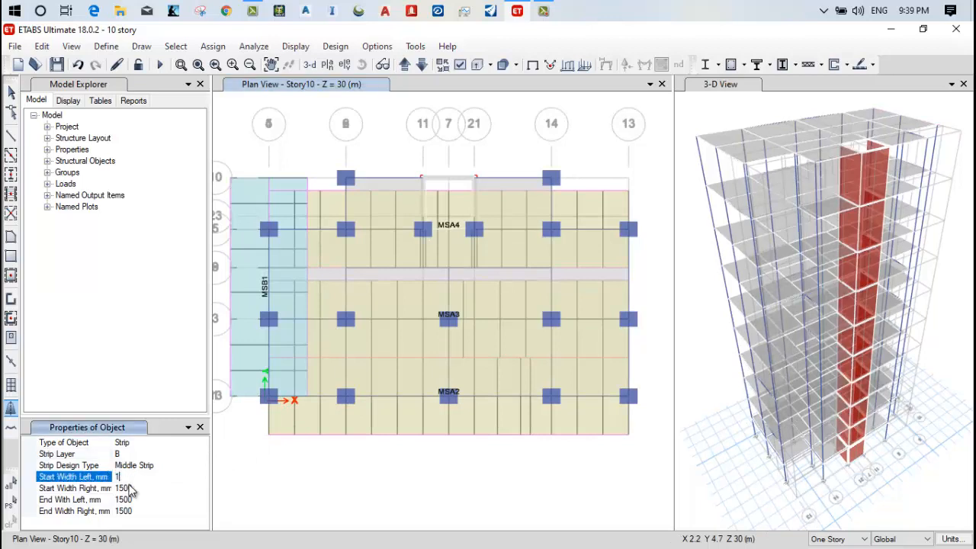
click(131, 488)
text(1)
click(133, 500)
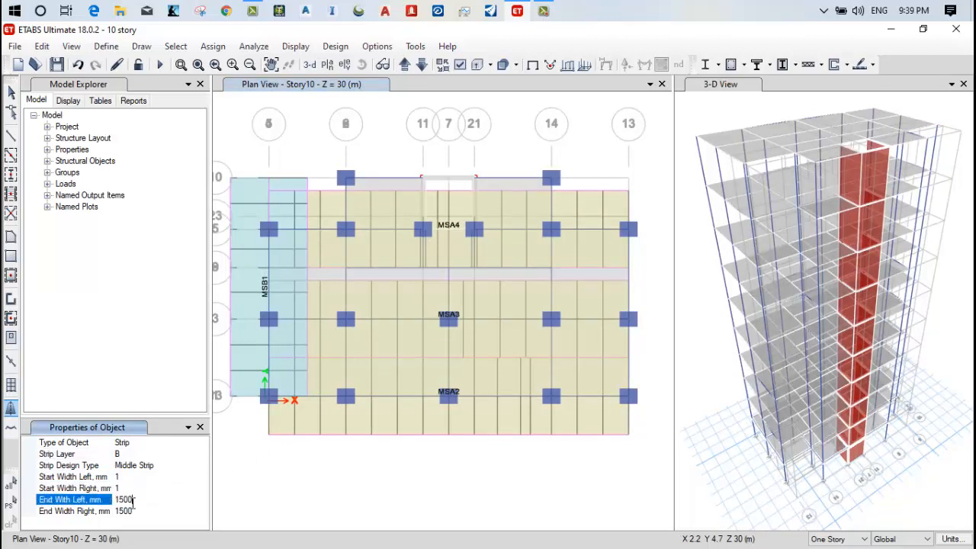
text(1)
click(133, 511)
text(1)
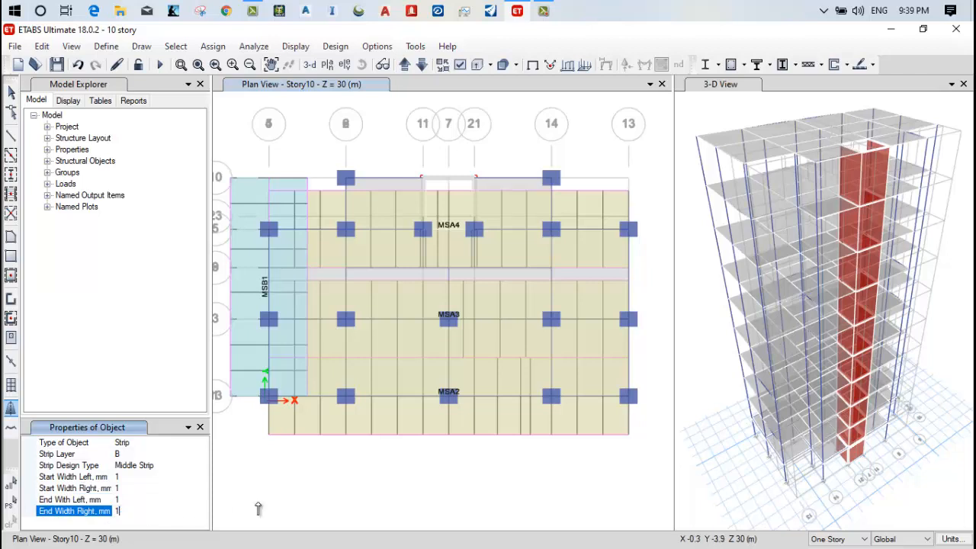
click(258, 509)
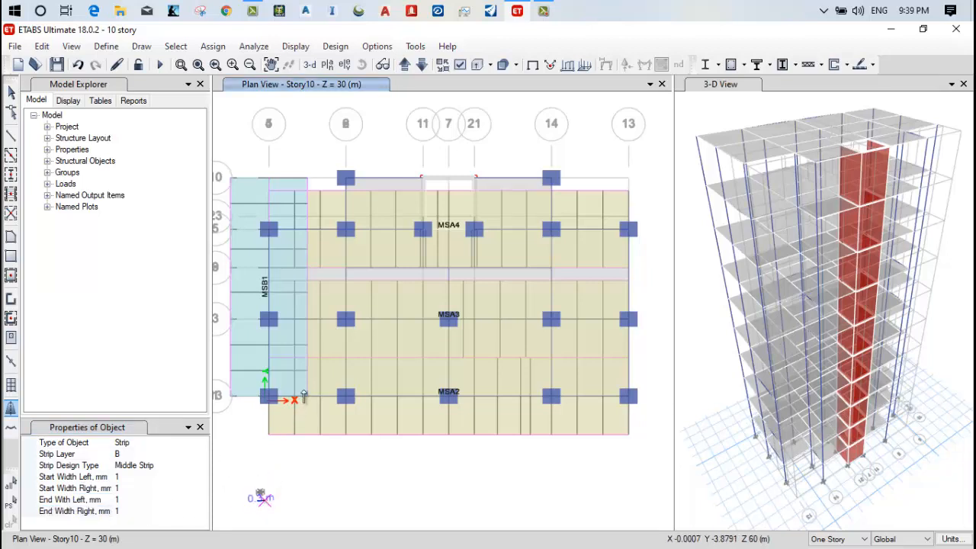
Draw a layer B middle strip in the Y direction along grid 2, from the lowest column row to grid 10.
key(Escape)
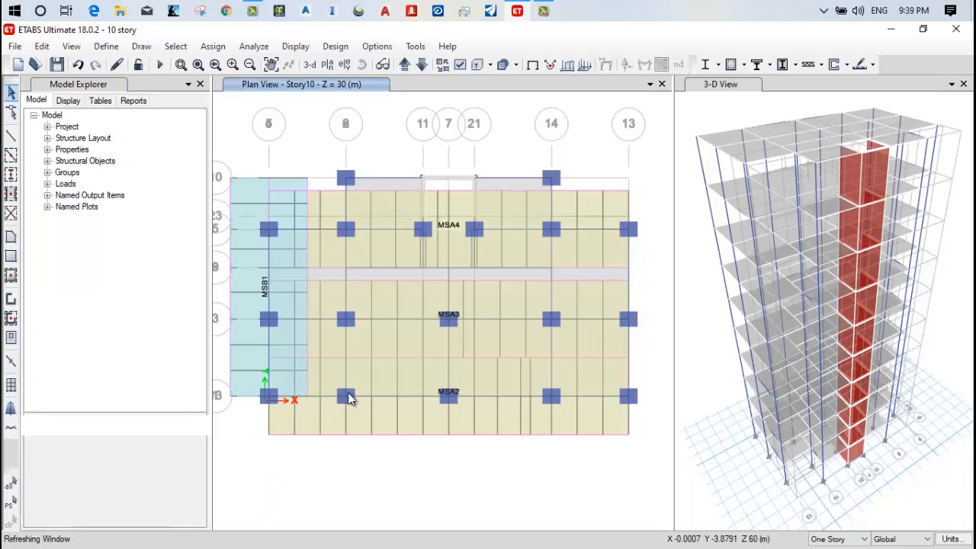
click(10, 410)
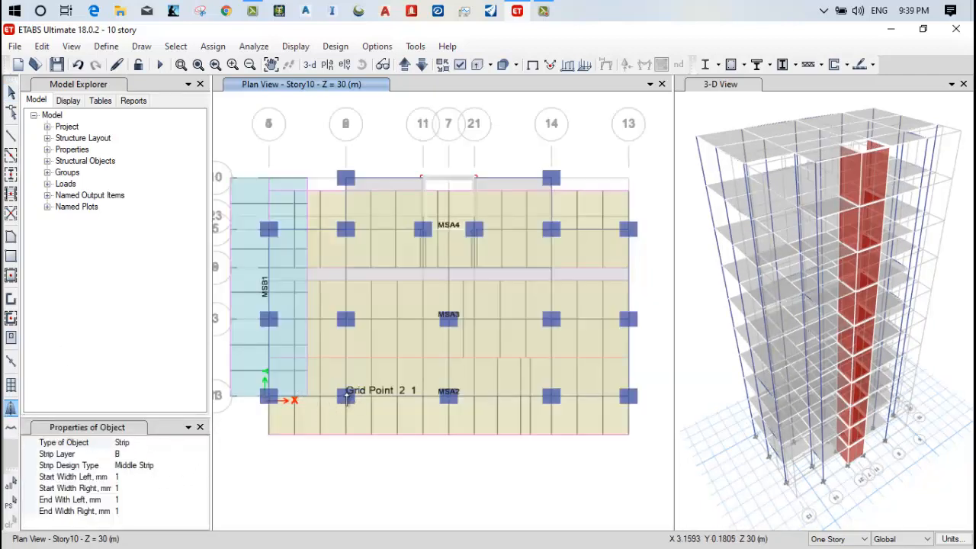
click(347, 400)
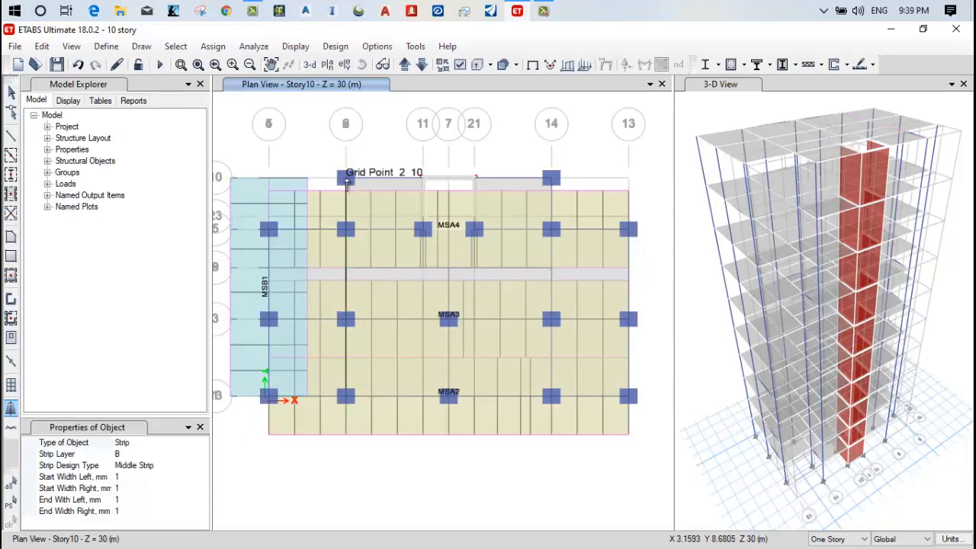
click(347, 180)
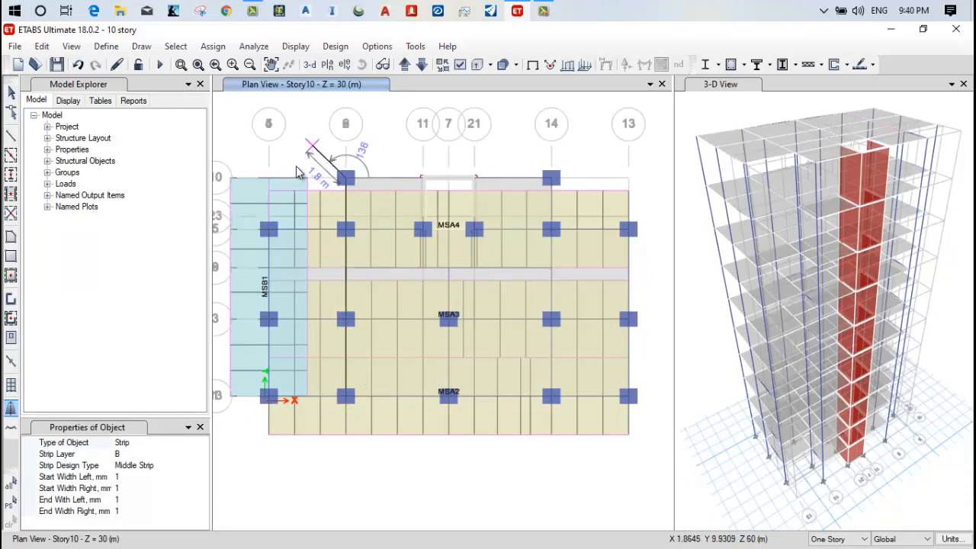
key(Return)
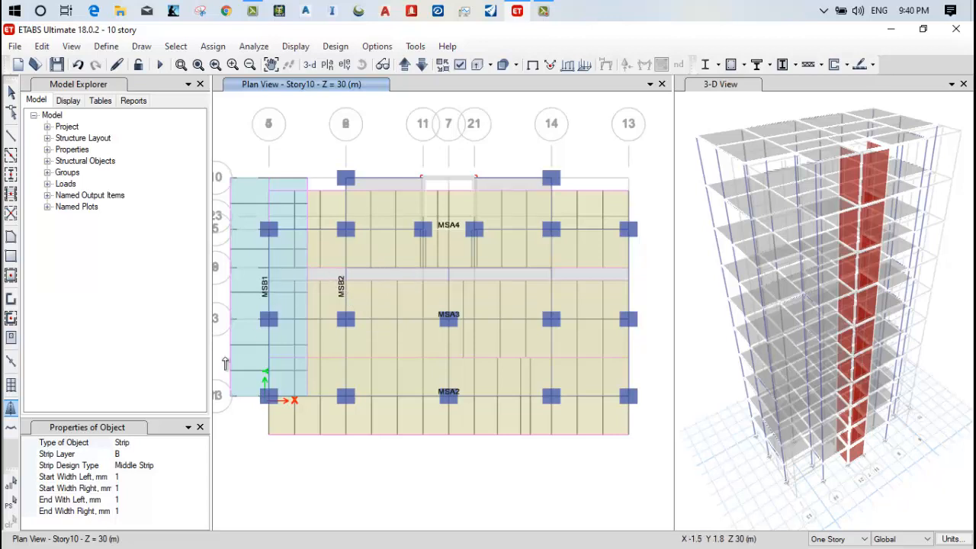
key(Escape)
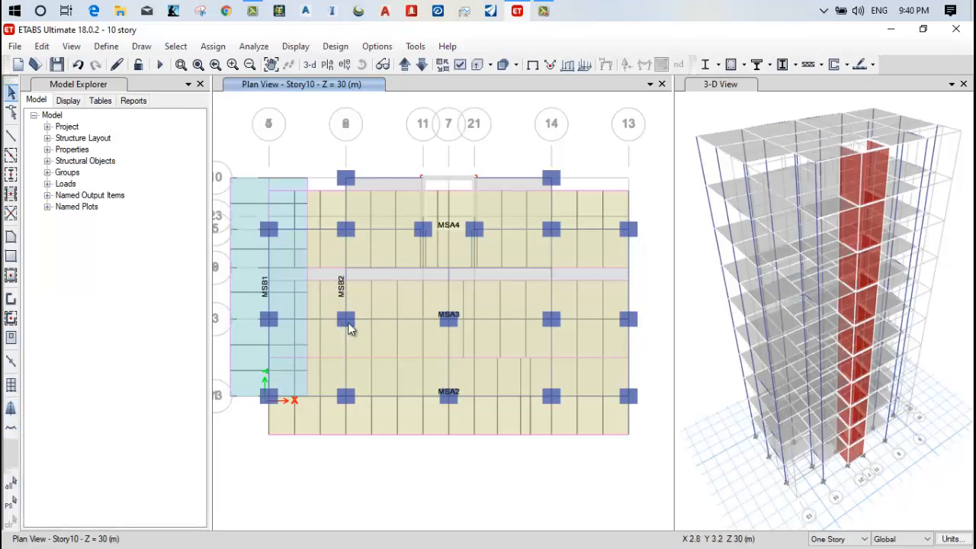
Select all strips of layers A, B and Other by object type and delete them.
click(183, 48)
mouse_move(221, 63)
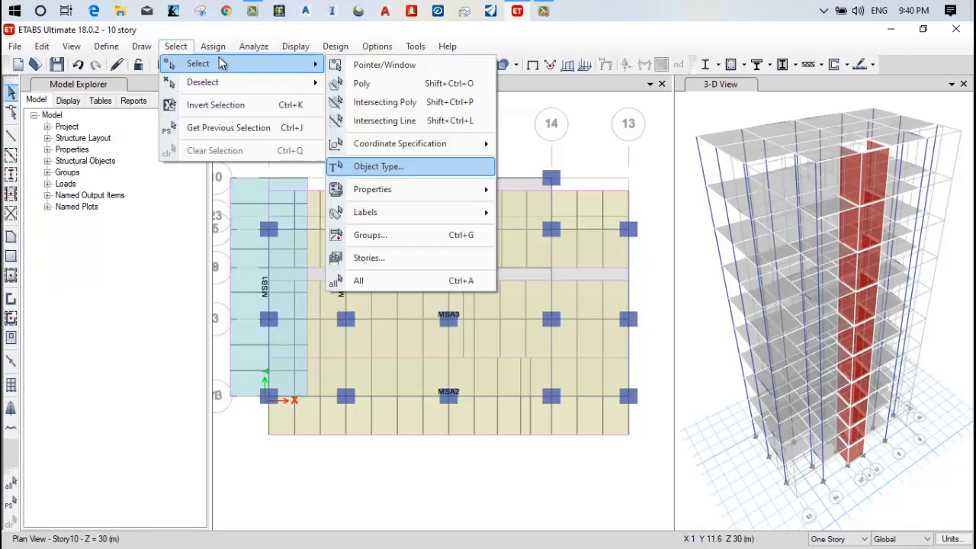
click(397, 166)
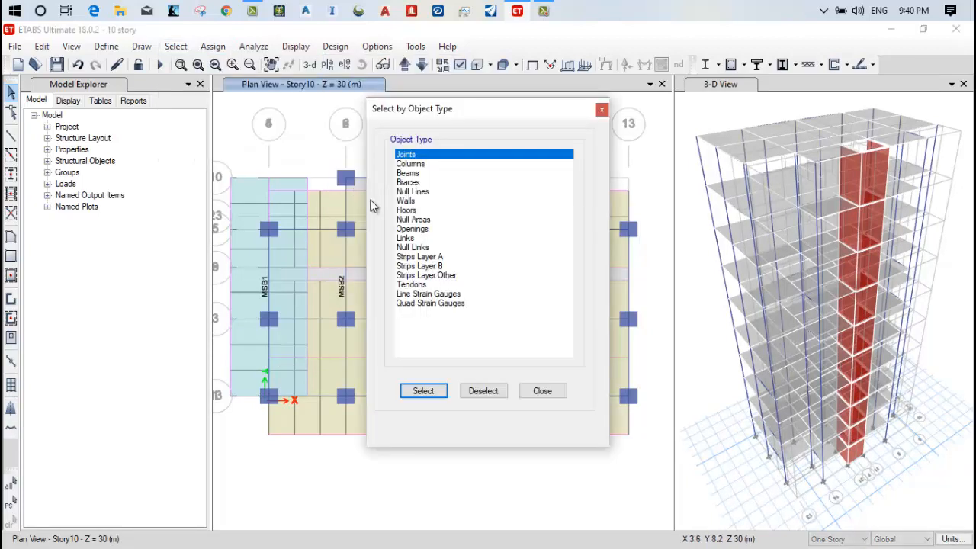
click(420, 257)
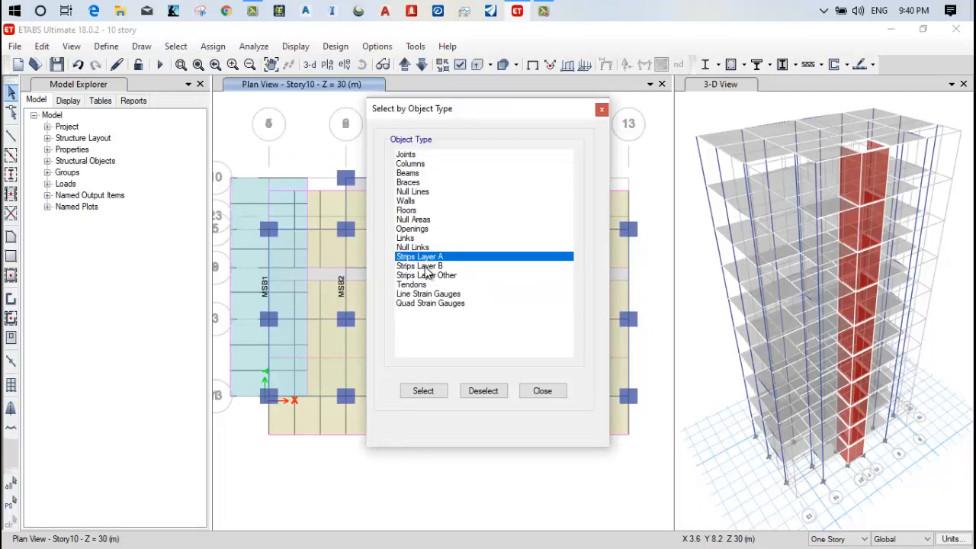
click(424, 266)
click(428, 276)
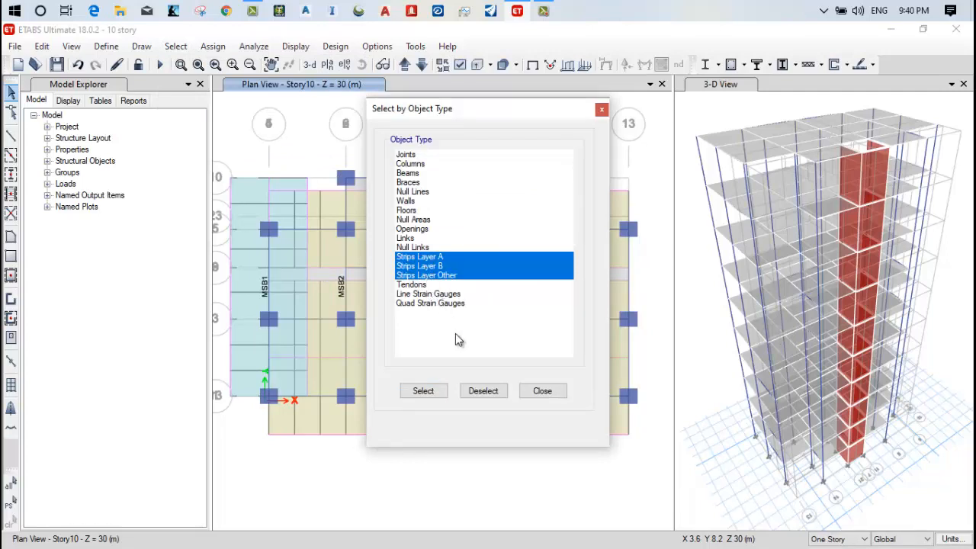
click(424, 391)
click(526, 397)
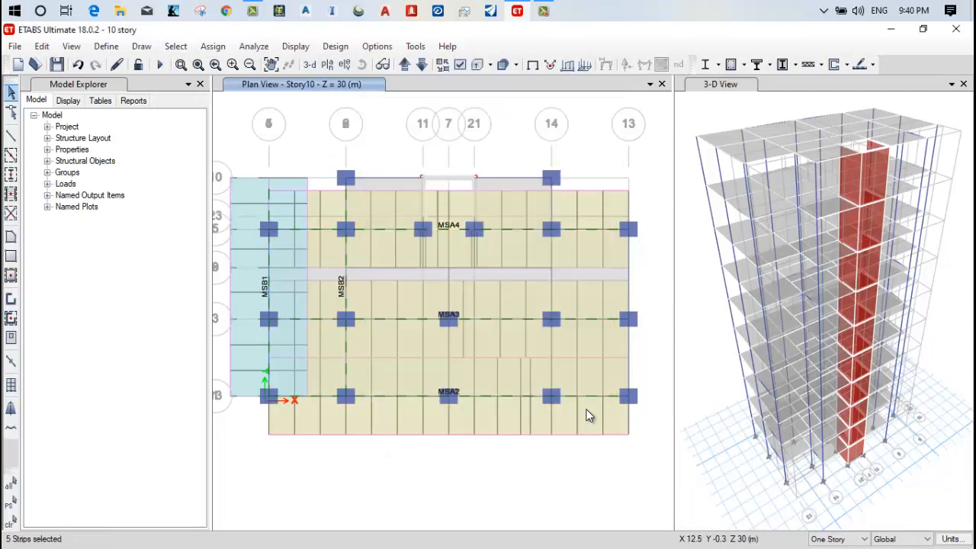
key(Delete)
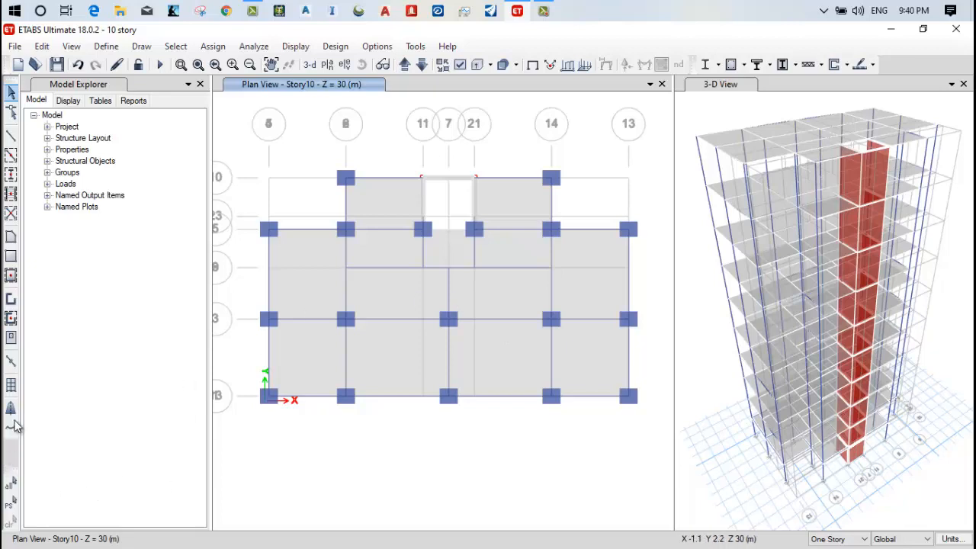
Set the strip layer to A and draw a middle strip along the lowest column row, from the origin column to grid 13.
click(11, 408)
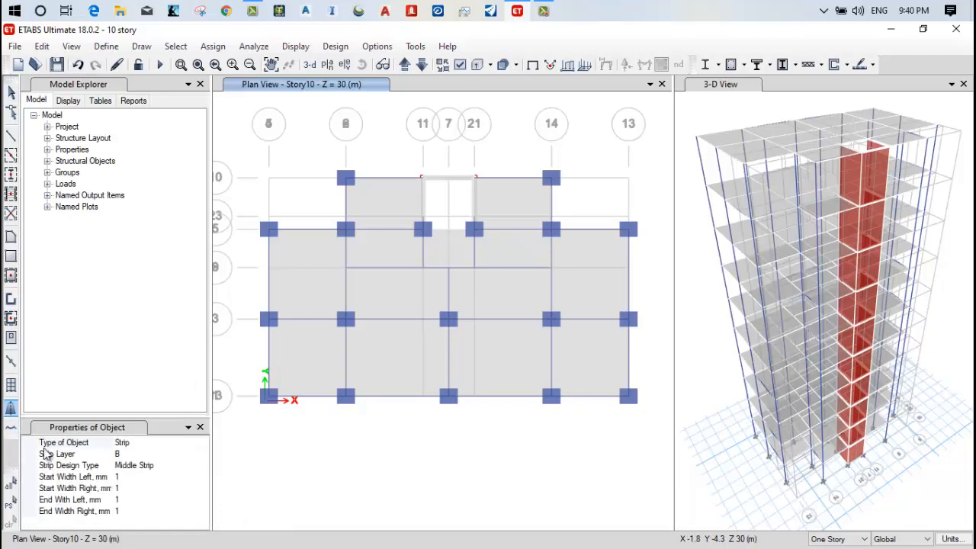
click(171, 455)
click(203, 455)
click(130, 466)
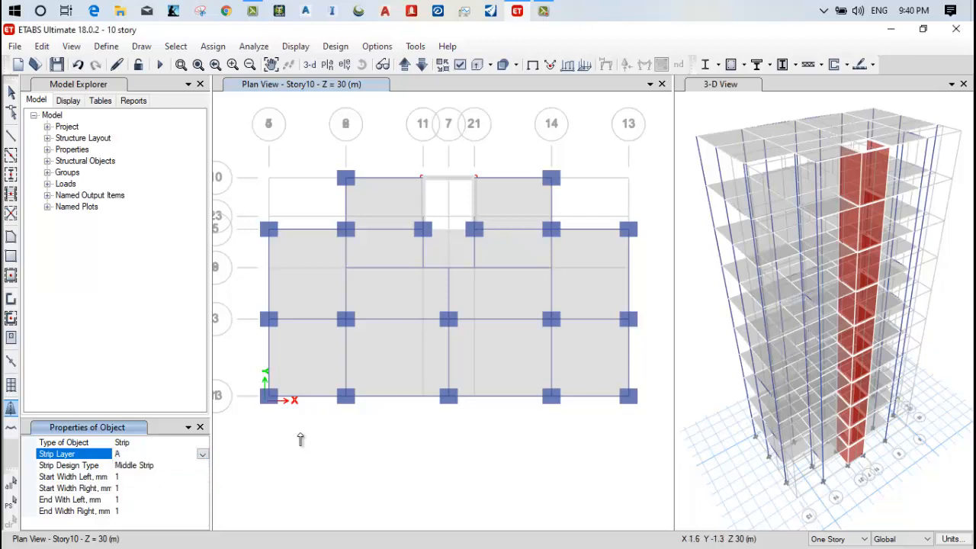
click(271, 396)
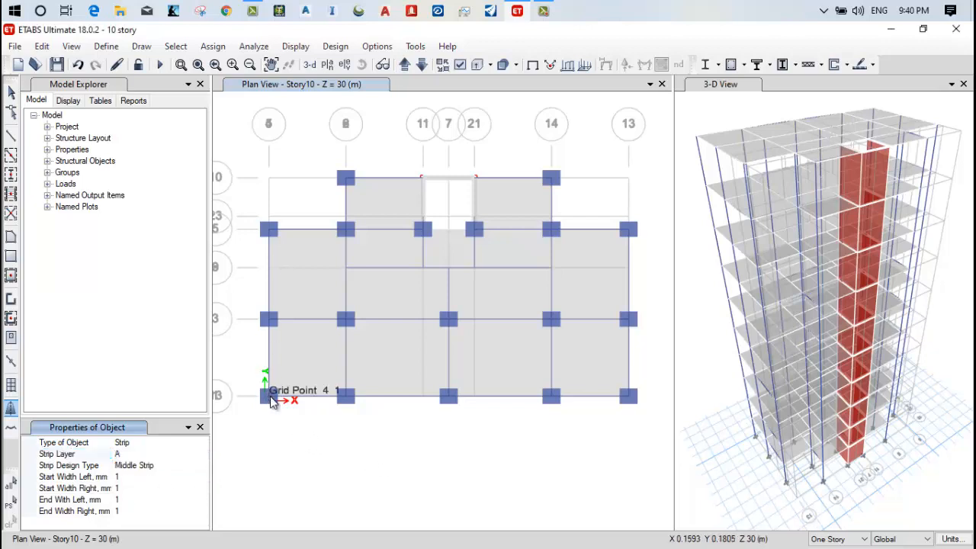
click(628, 396)
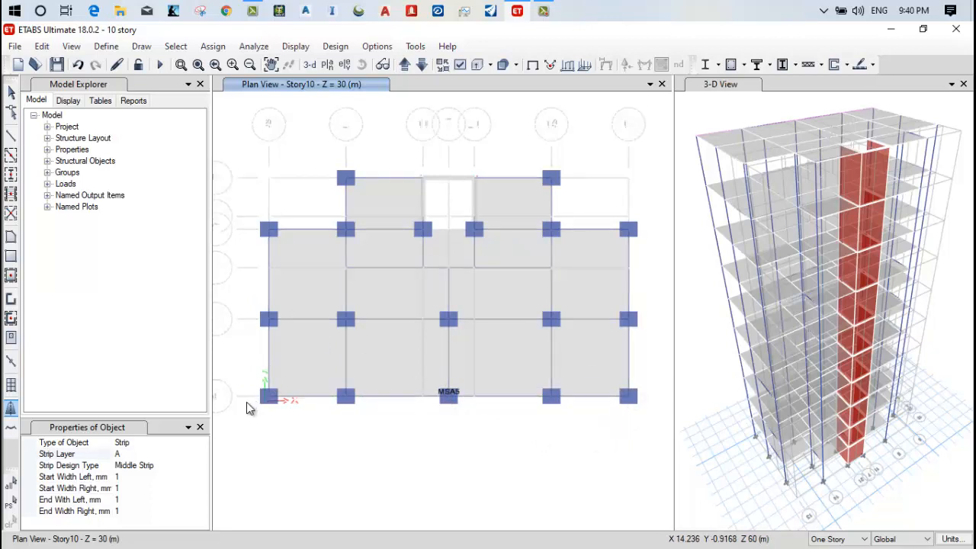
Draw three layer A middle strips from the leftmost grid line to grid 13, along grid 3, the grid line between 3 and 5, and grid 5.
click(269, 318)
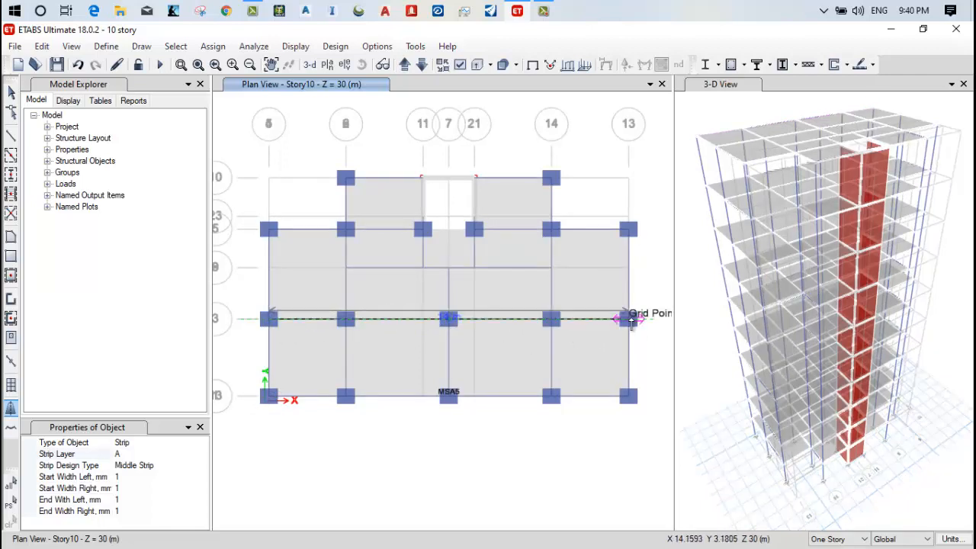
click(629, 319)
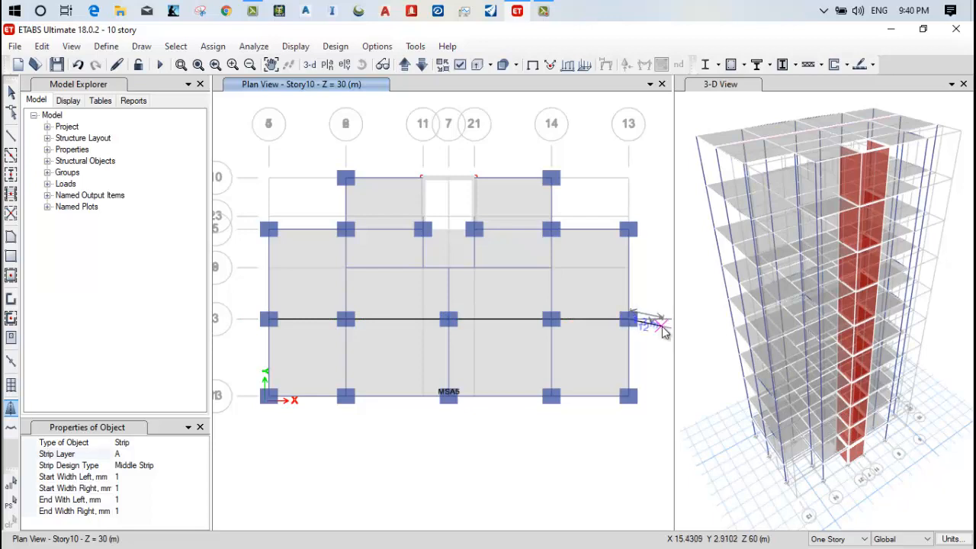
right_click(659, 364)
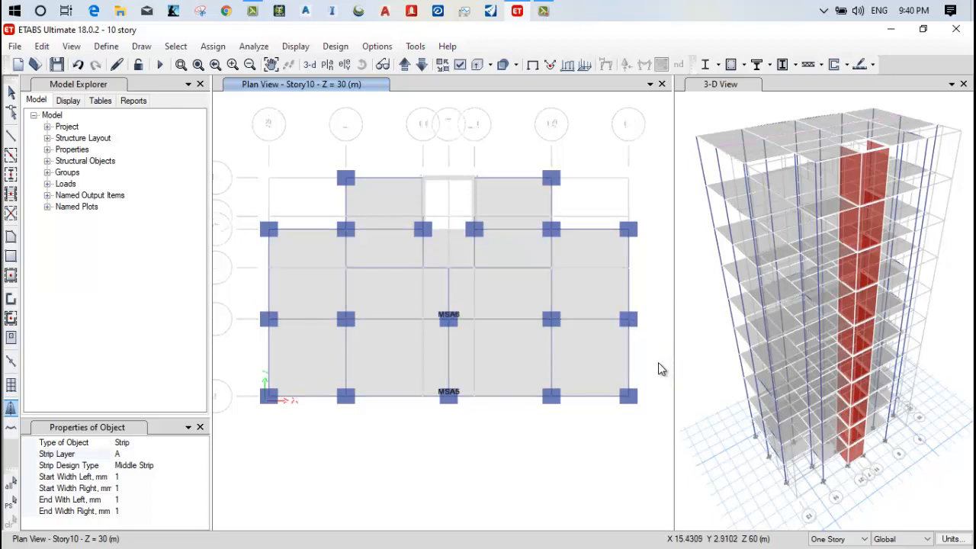
click(272, 273)
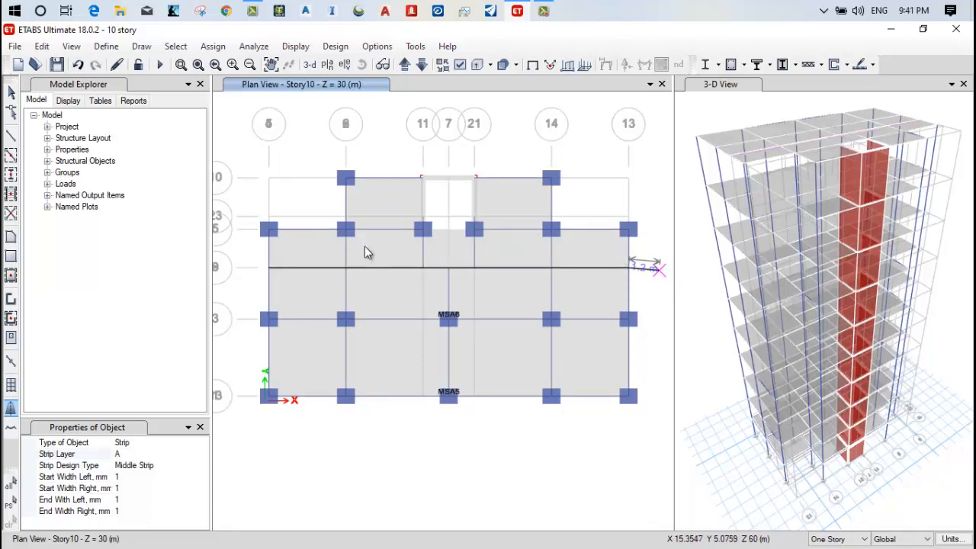
click(268, 229)
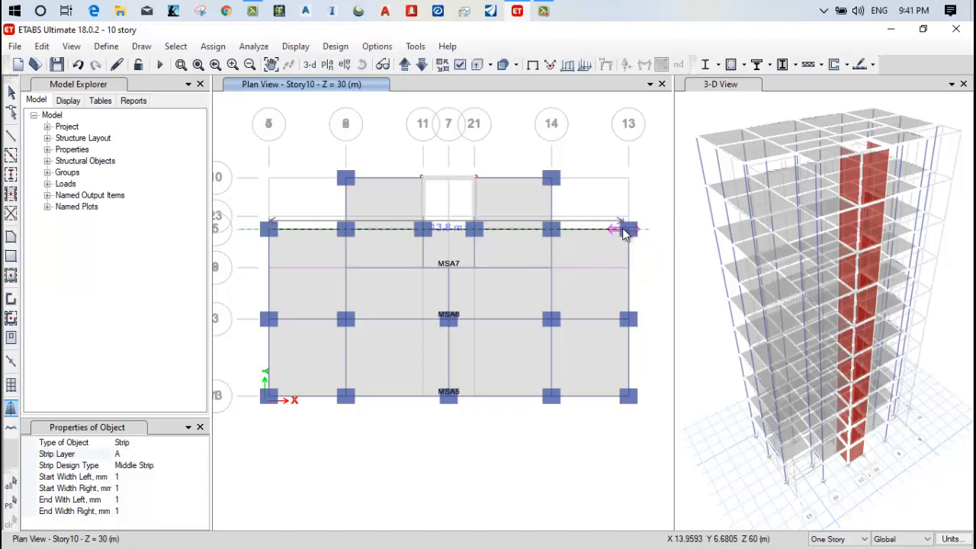
double_click(636, 231)
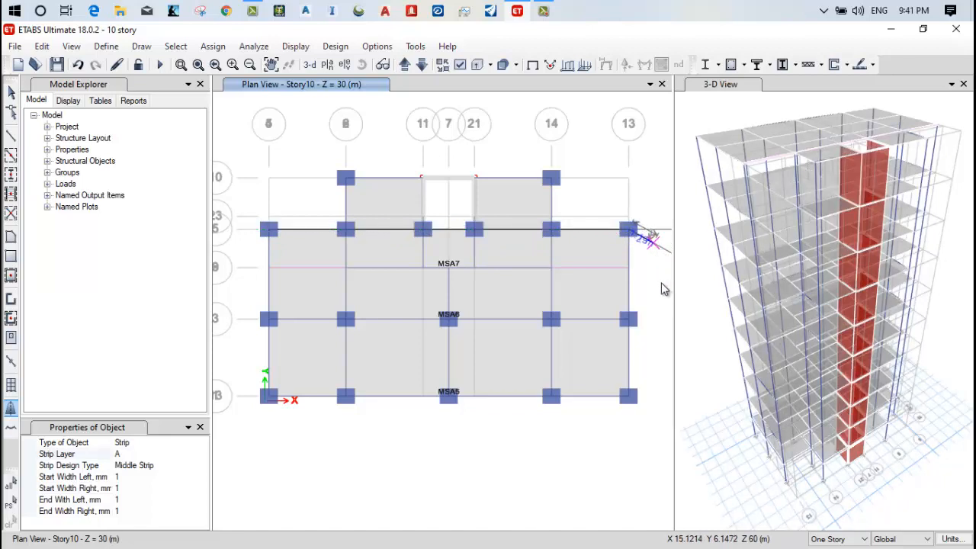
Draw two layer A middle strips along grid 10, from the leftmost grid line to grid 11 and from grid 21 to grid 13.
click(268, 177)
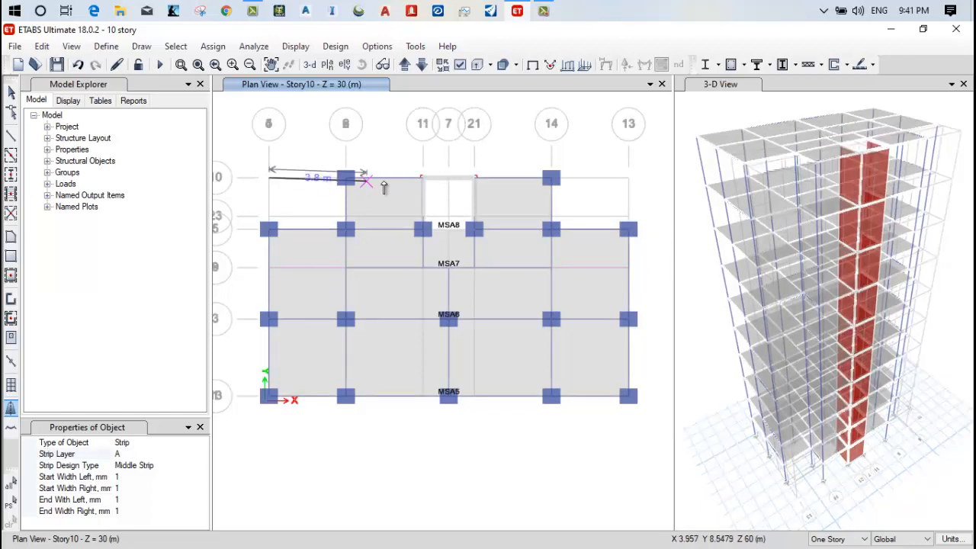
click(423, 178)
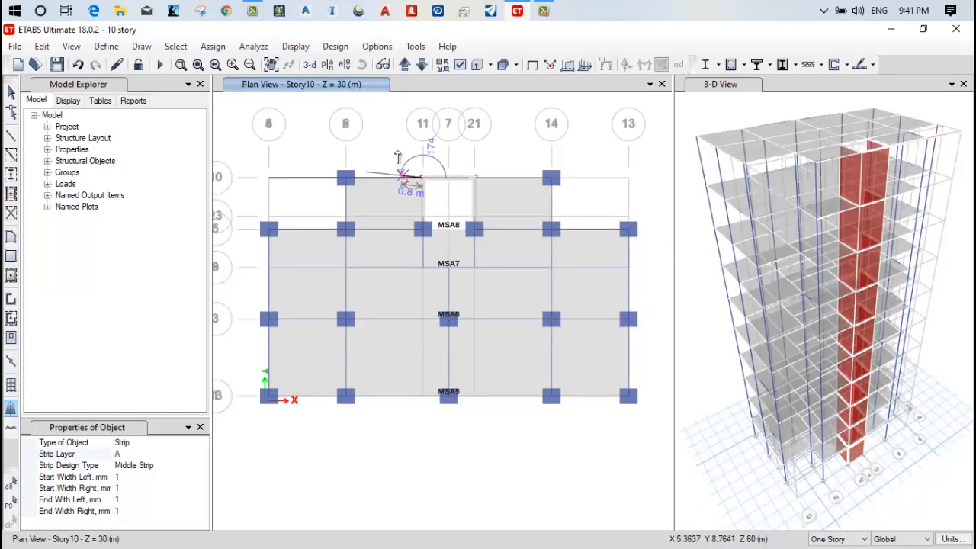
key(Return)
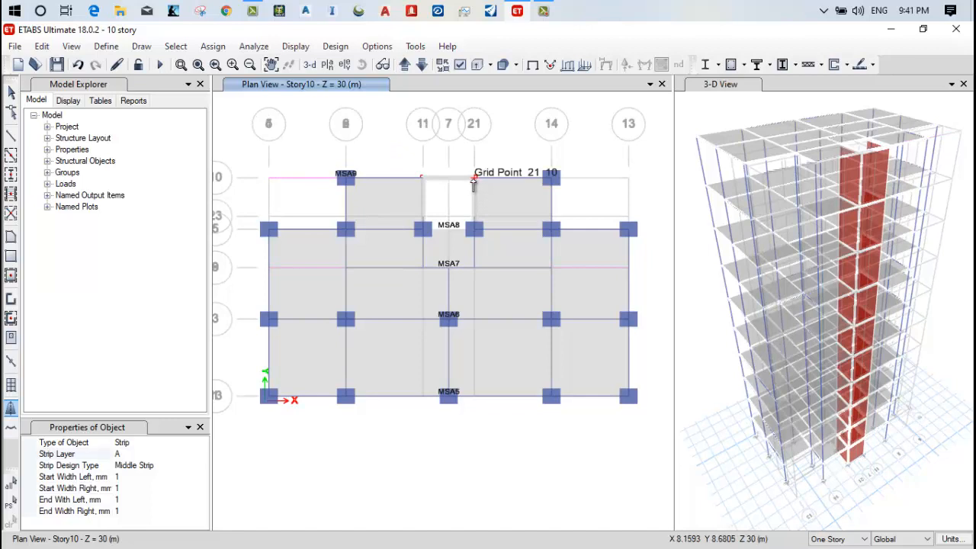
click(473, 179)
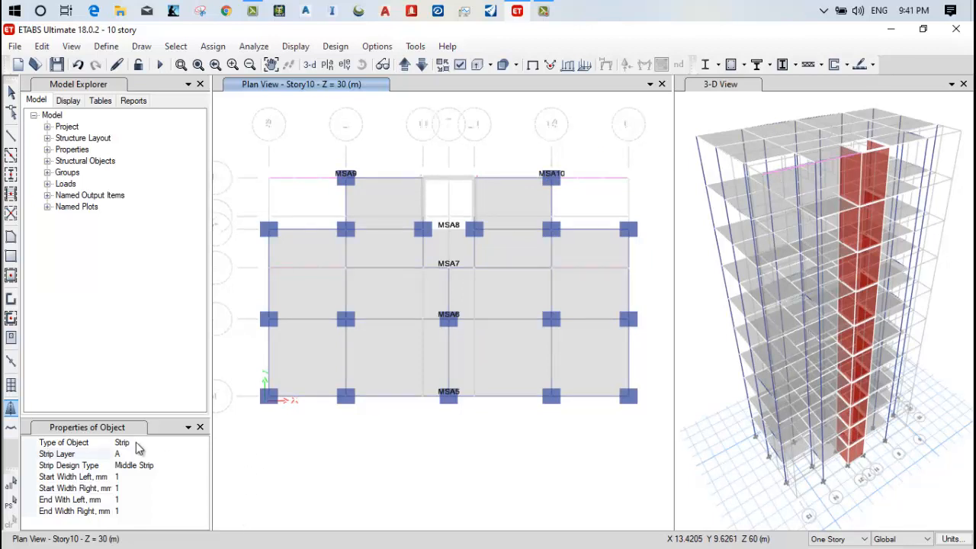
Set the strip layer to B and draw a middle strip along the leftmost grid line, from the origin column to grid 10.
click(194, 456)
click(202, 454)
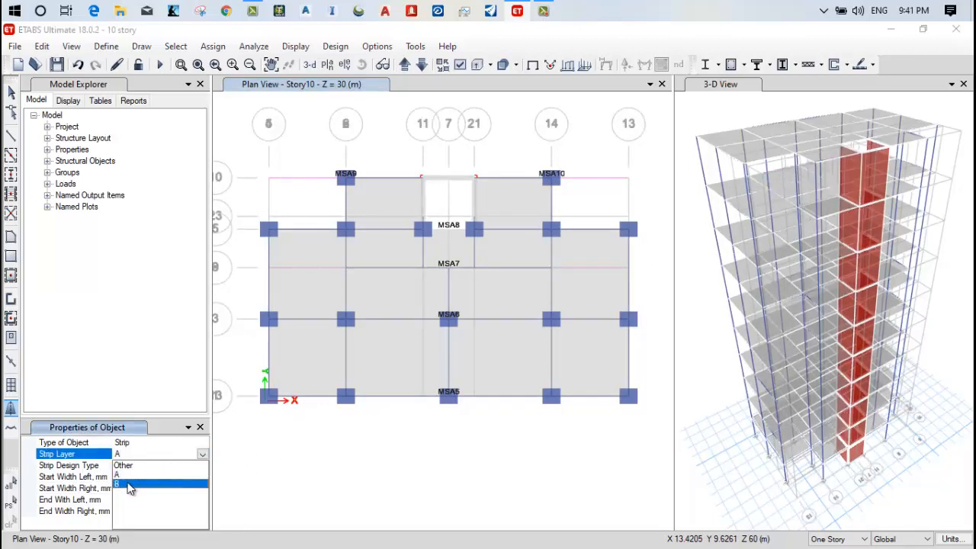
click(133, 484)
click(269, 397)
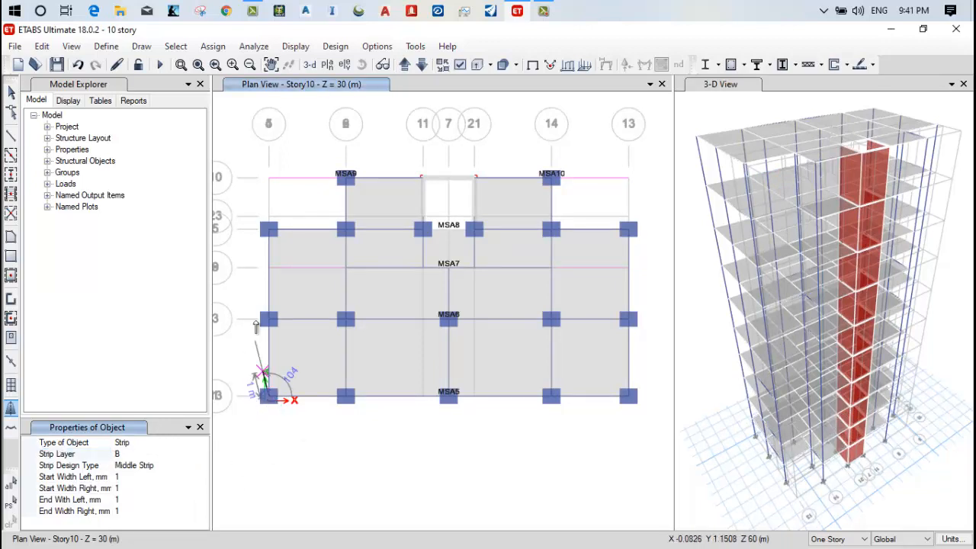
click(269, 177)
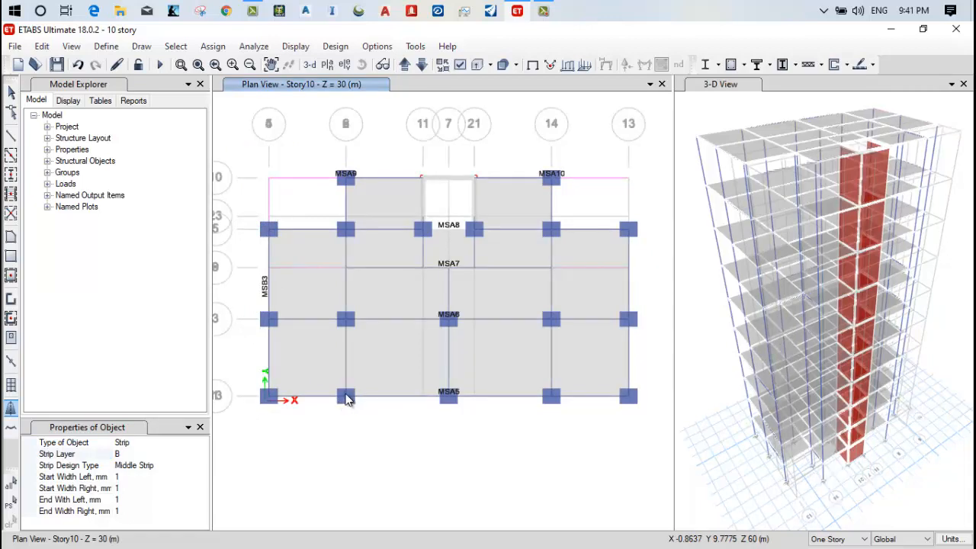
Draw two layer B middle strips up from the lowest column row, along grid 2 to grid 10 and along grid 11 to grid 5.
click(346, 395)
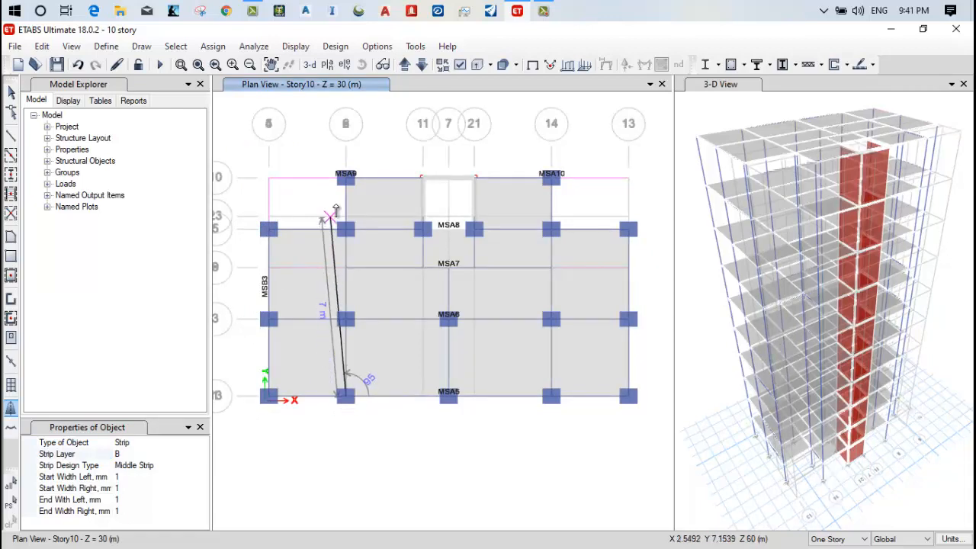
click(345, 175)
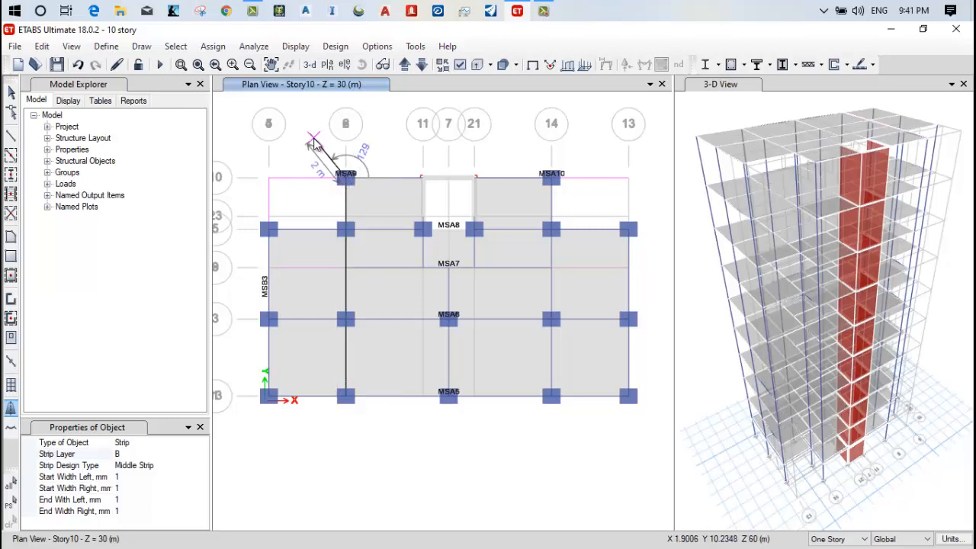
key(Return)
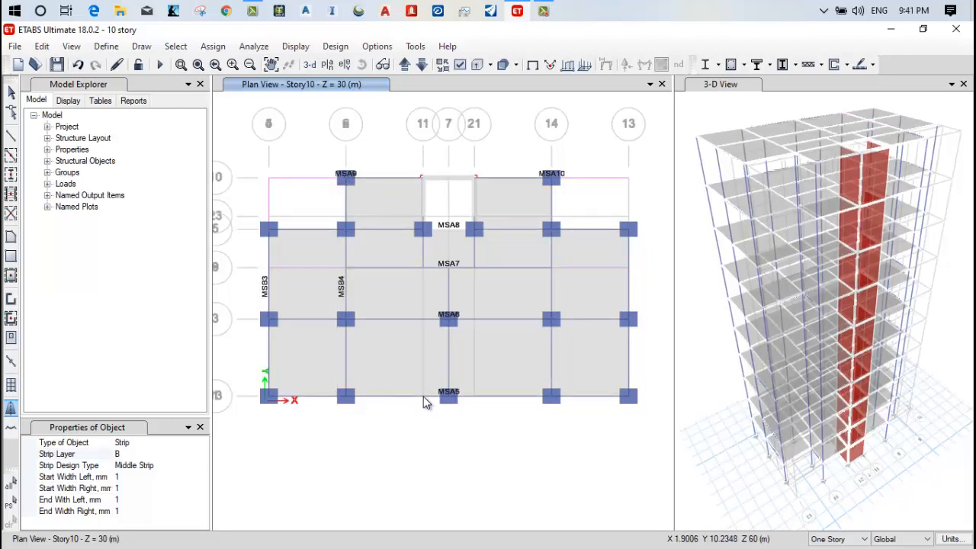
click(423, 395)
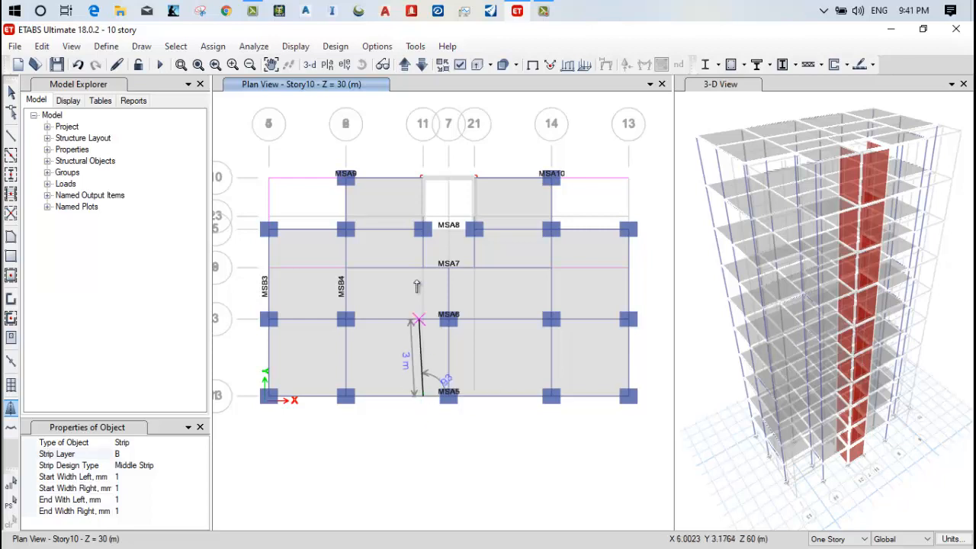
click(423, 229)
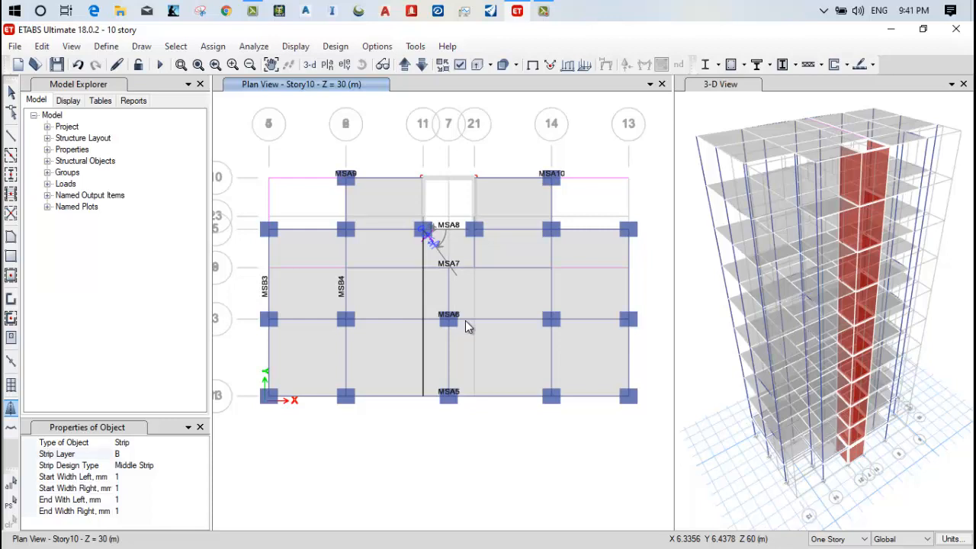
key(Return)
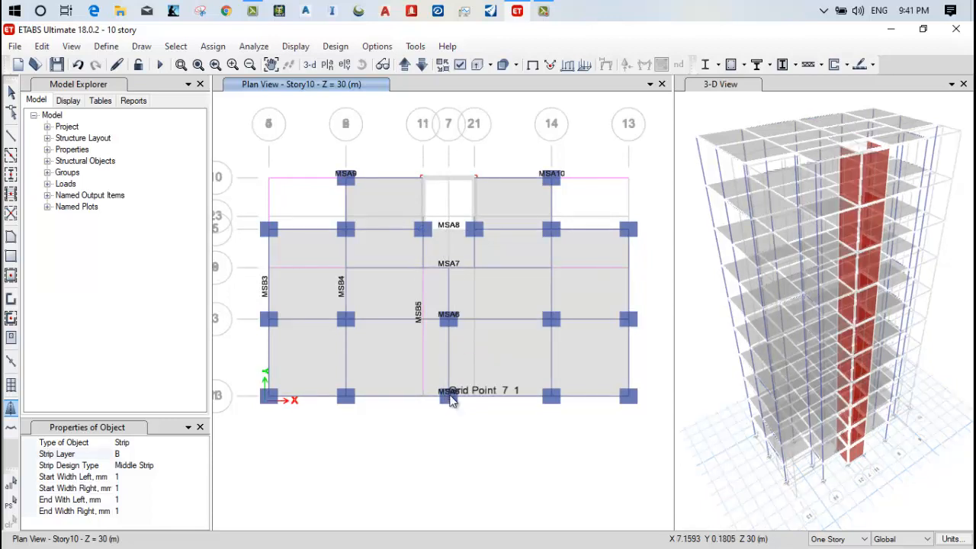
Draw two layer B middle strips up from the lowest column row to grid 5, along grid 7 and grid 21.
click(448, 395)
click(448, 229)
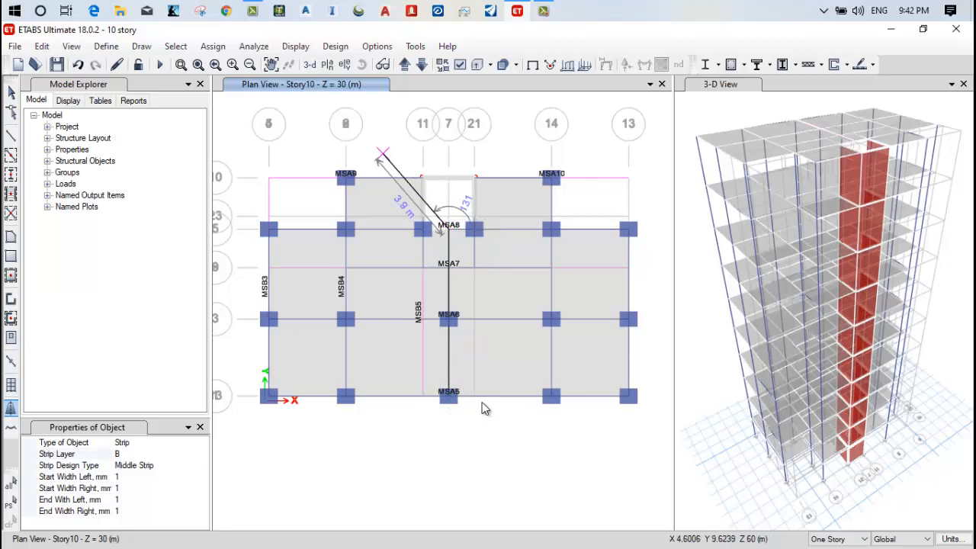
key(Return)
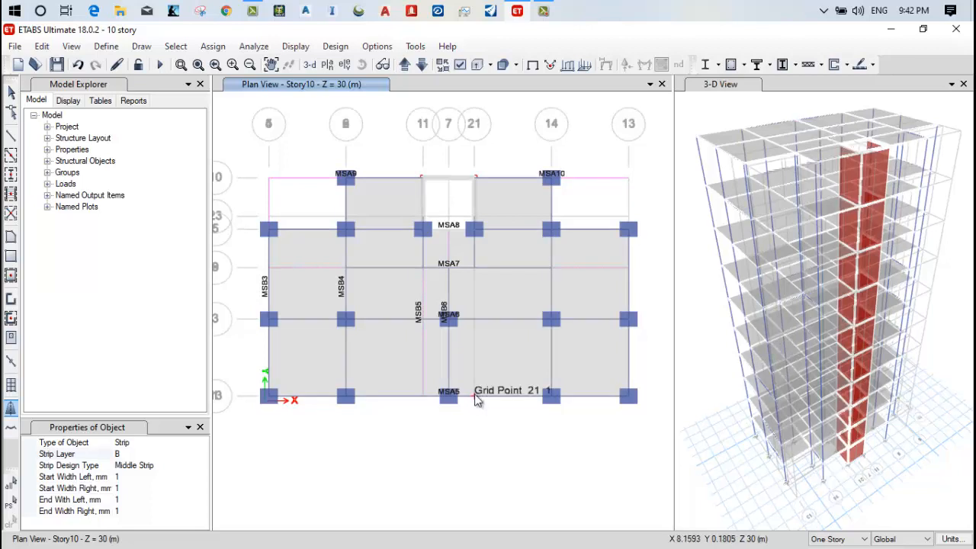
click(475, 395)
click(474, 231)
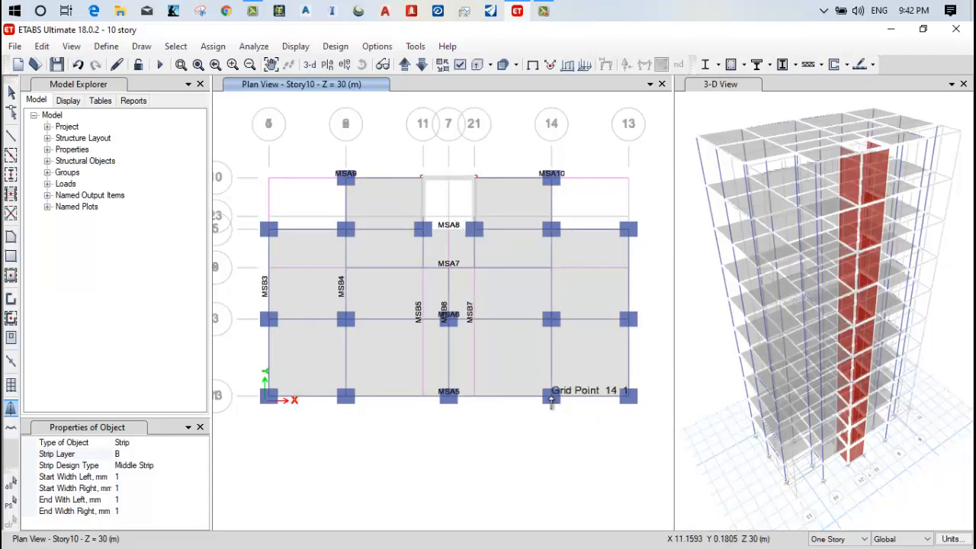
Draw two layer B middle strips up from the lowest column row to grid 10, along grid 14 and grid 13.
click(551, 396)
click(551, 174)
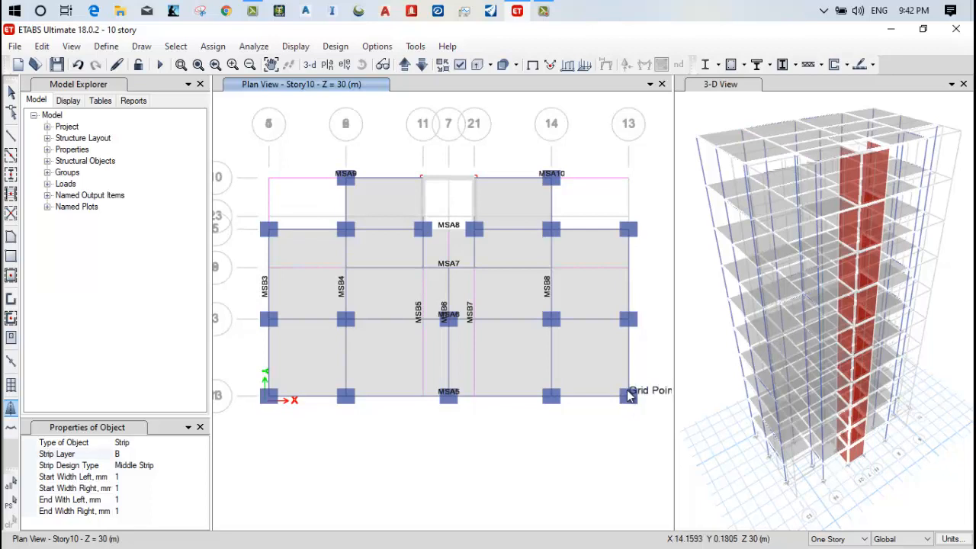
click(628, 395)
click(628, 178)
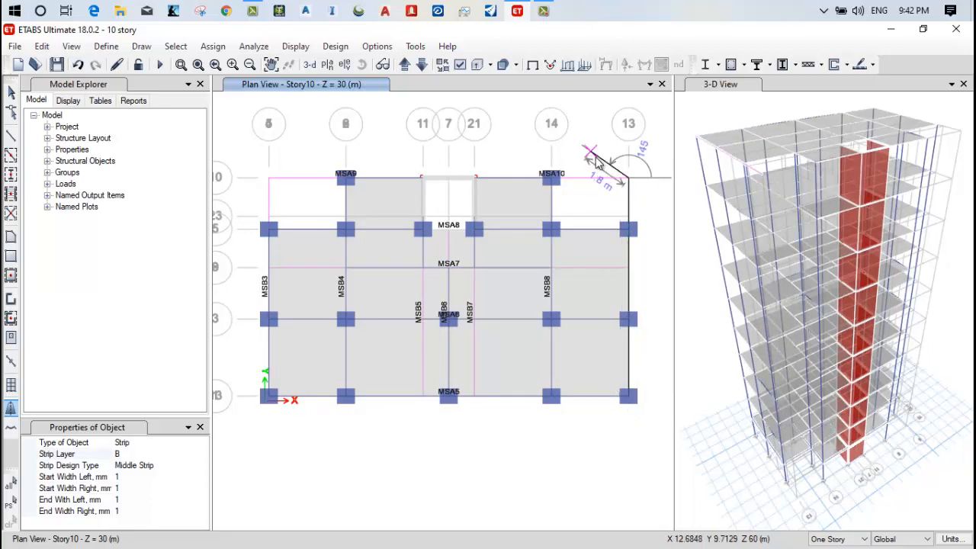
key(Return)
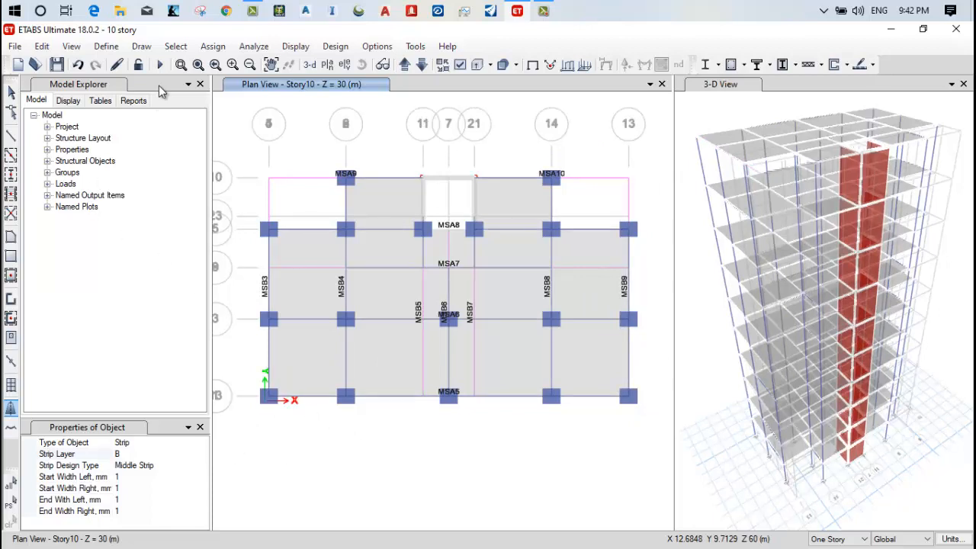
Run the analysis and start the concrete frame design check.
click(160, 64)
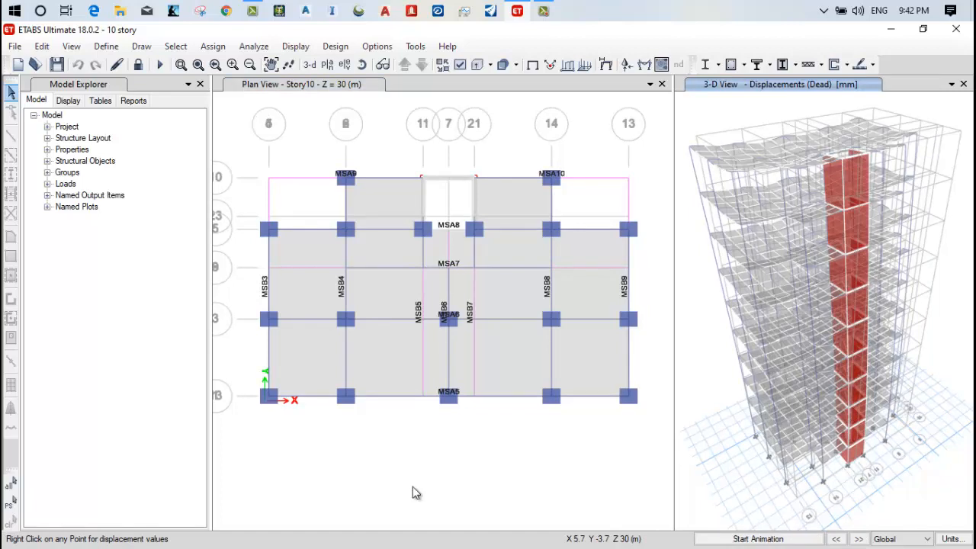
click(335, 47)
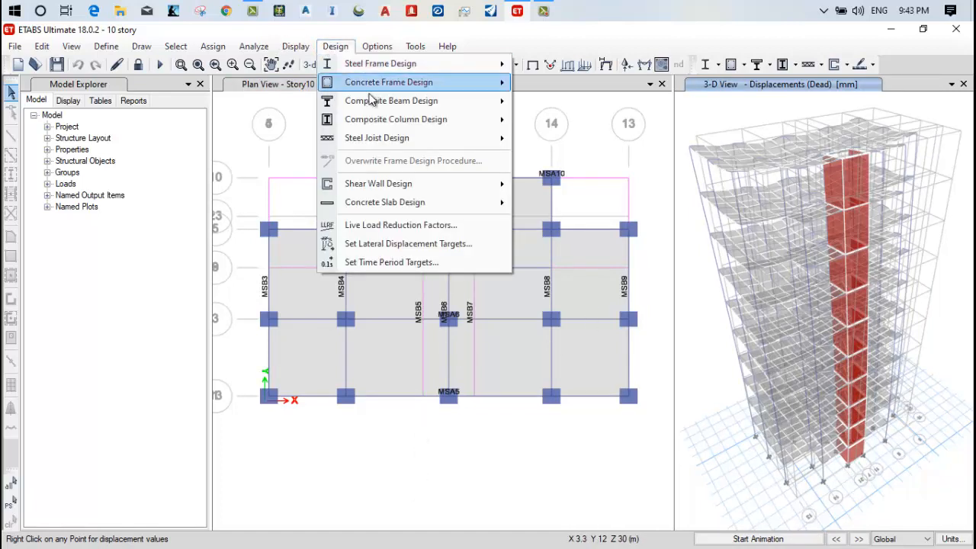
click(257, 156)
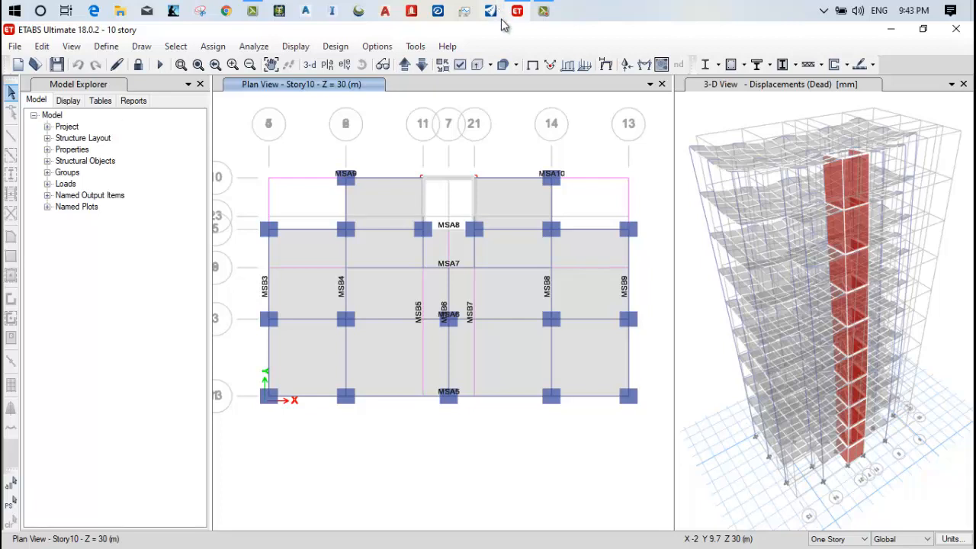
click(334, 47)
mouse_move(412, 83)
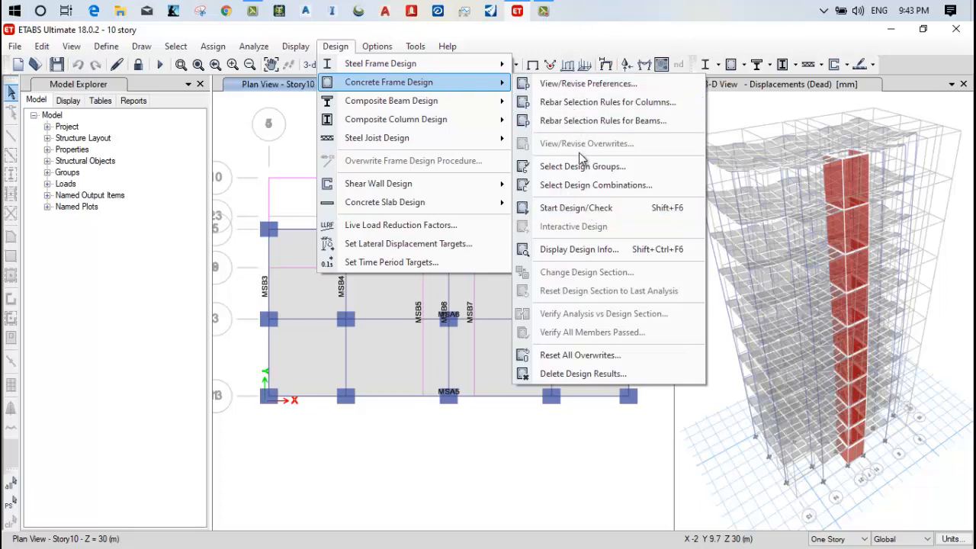
click(582, 211)
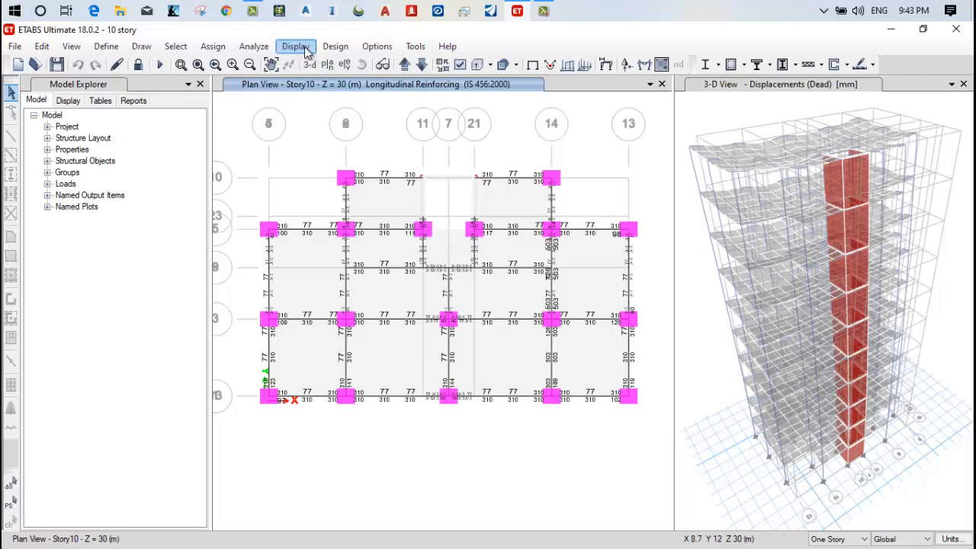
click(334, 48)
mouse_move(500, 203)
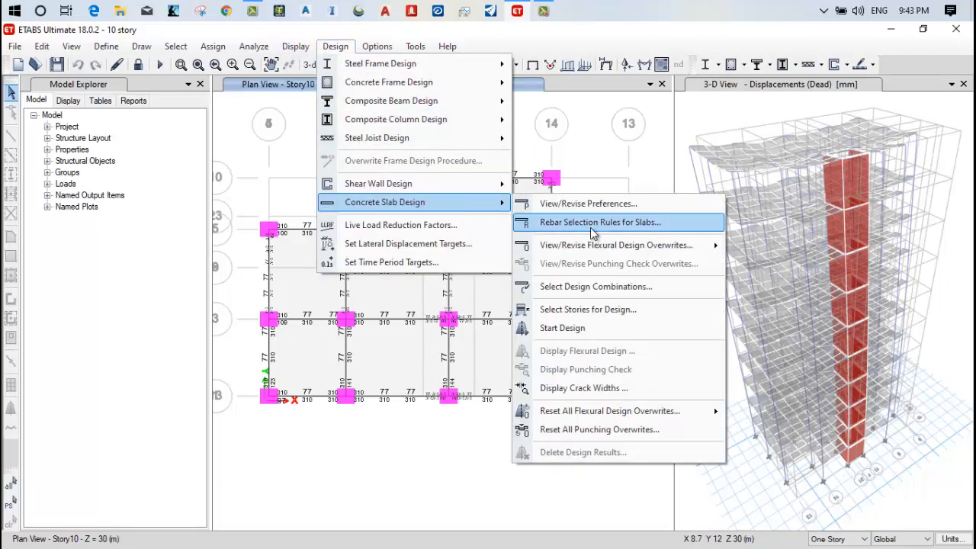
mouse_move(621, 248)
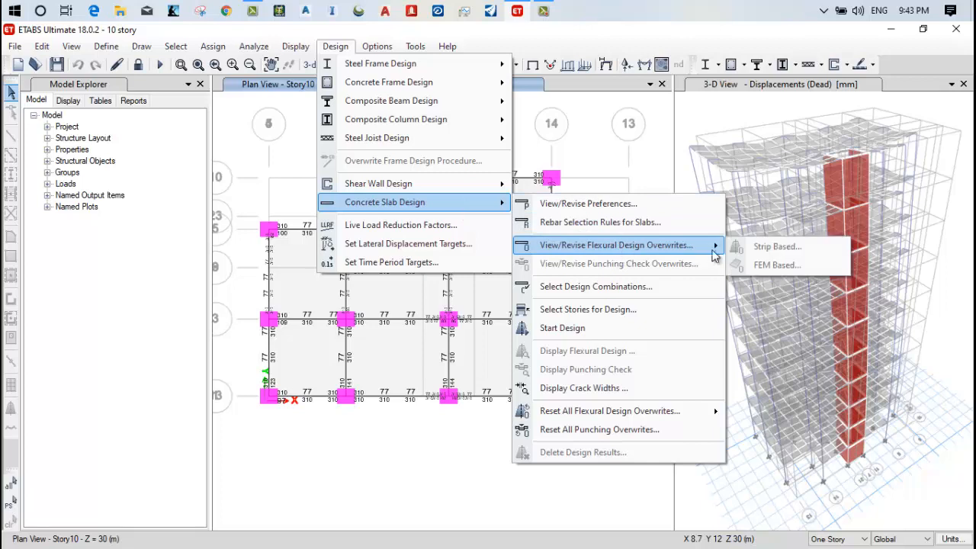
click(372, 483)
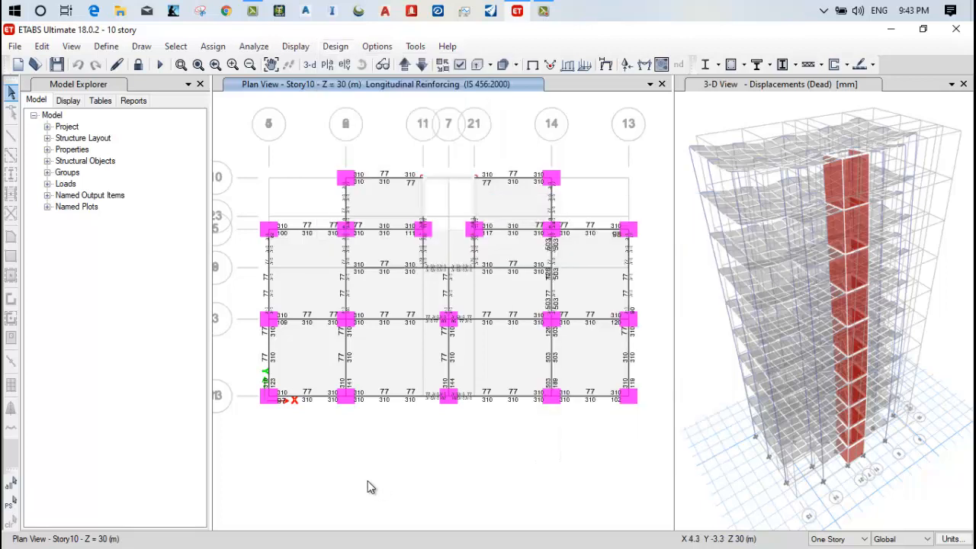
Select all design strips on layers A and B by object type.
click(176, 47)
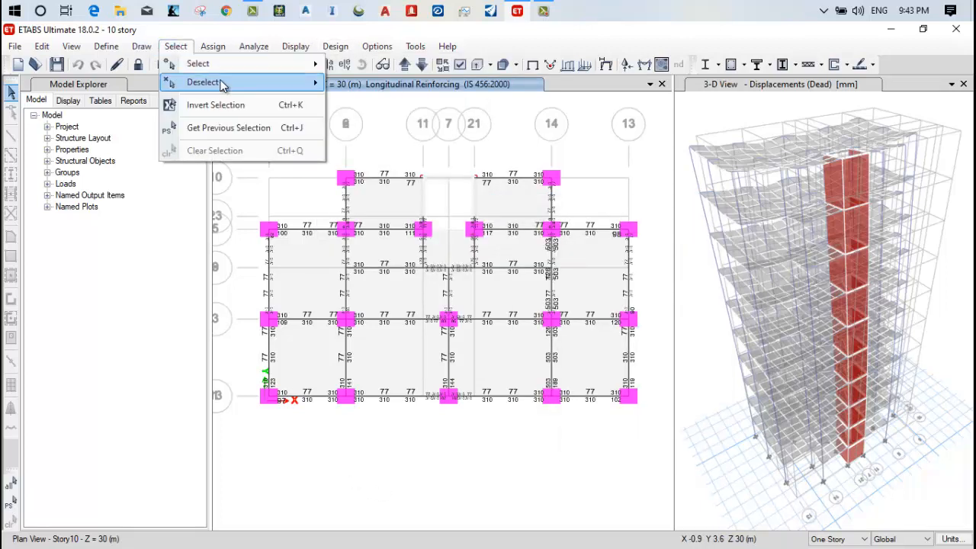
mouse_move(228, 64)
click(379, 166)
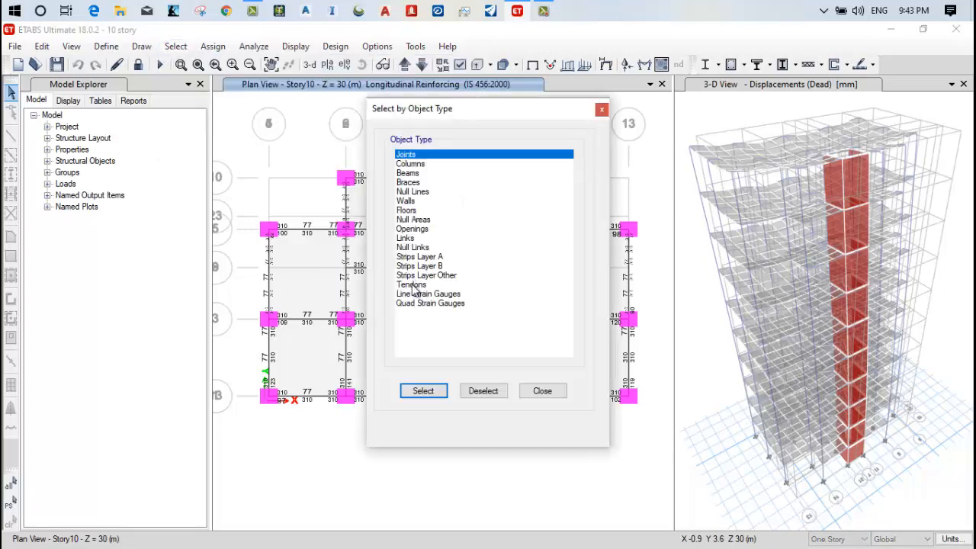
click(418, 259)
click(421, 264)
click(422, 260)
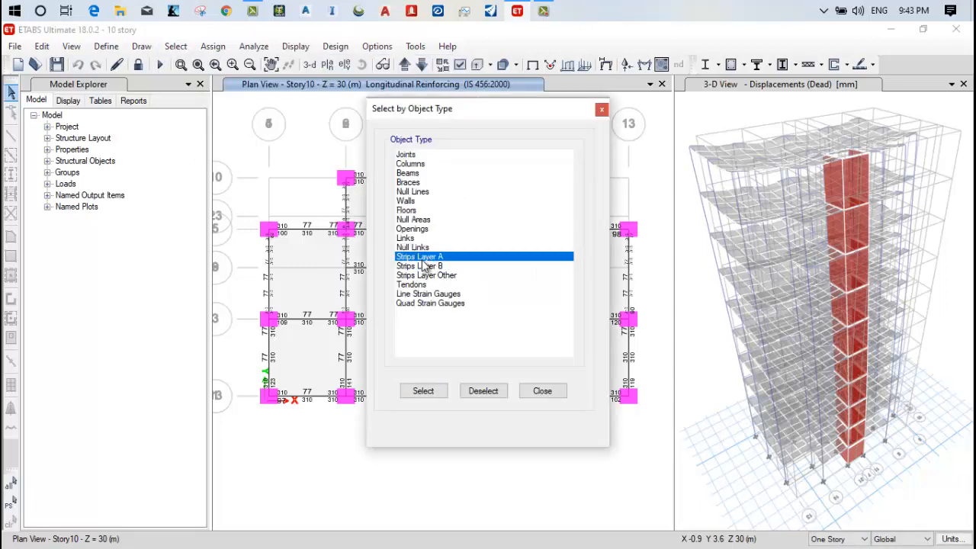
ctrl+click(422, 267)
click(433, 392)
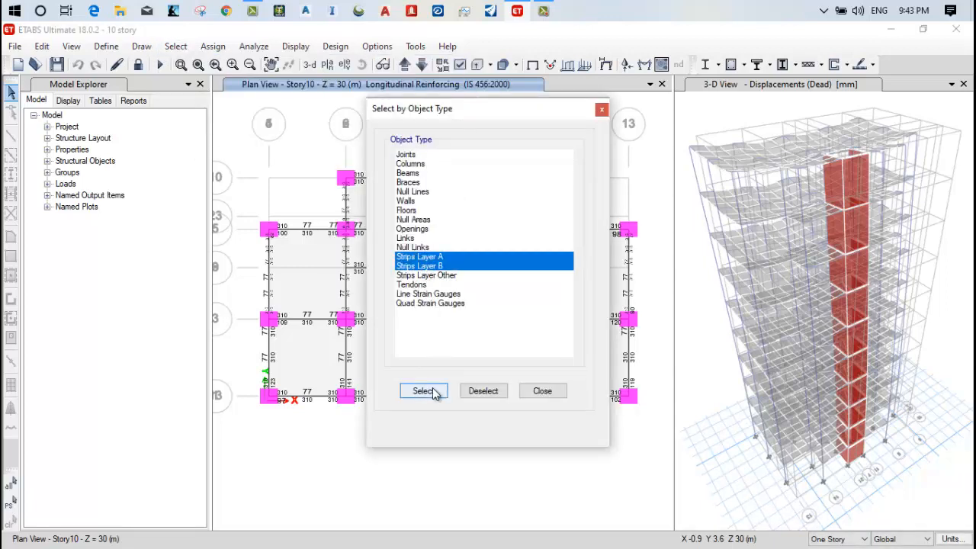
click(542, 391)
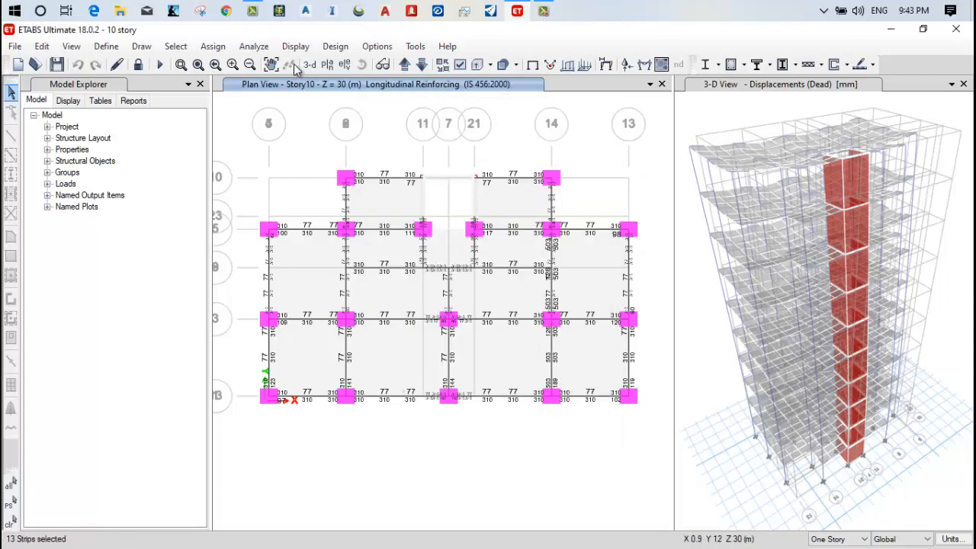
Set the rebar material of the selected strips to HYSD500 in the strip-based flexural design overwrites for concrete slabs.
click(334, 47)
mouse_move(465, 202)
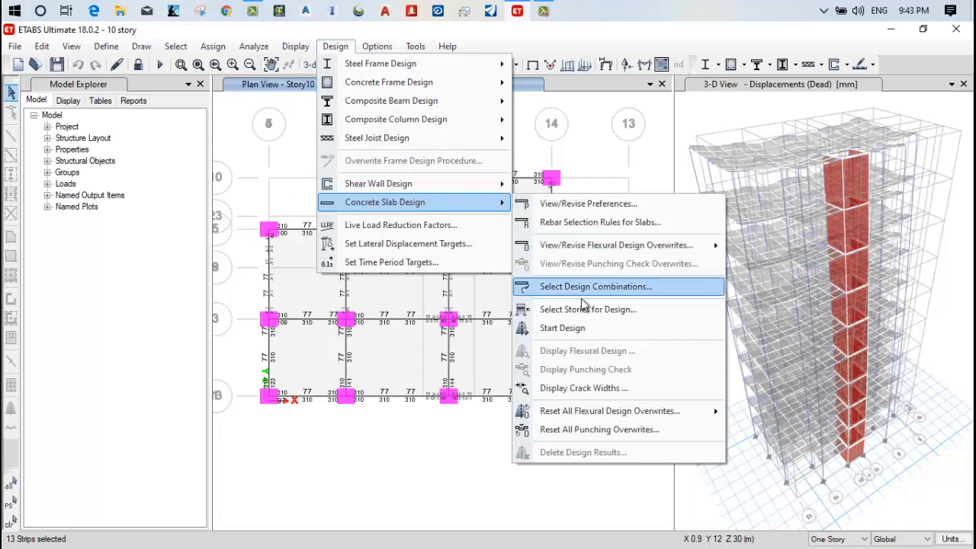
mouse_move(614, 246)
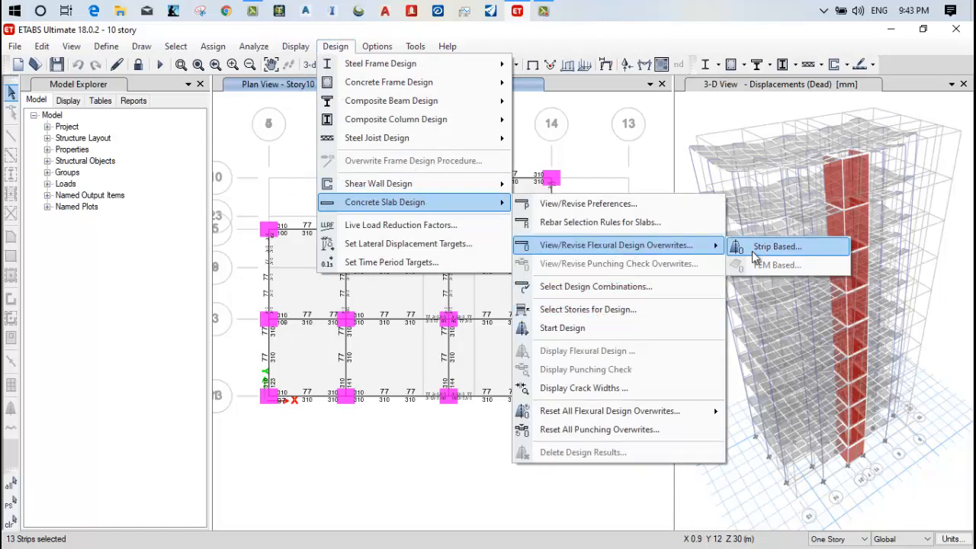
click(763, 246)
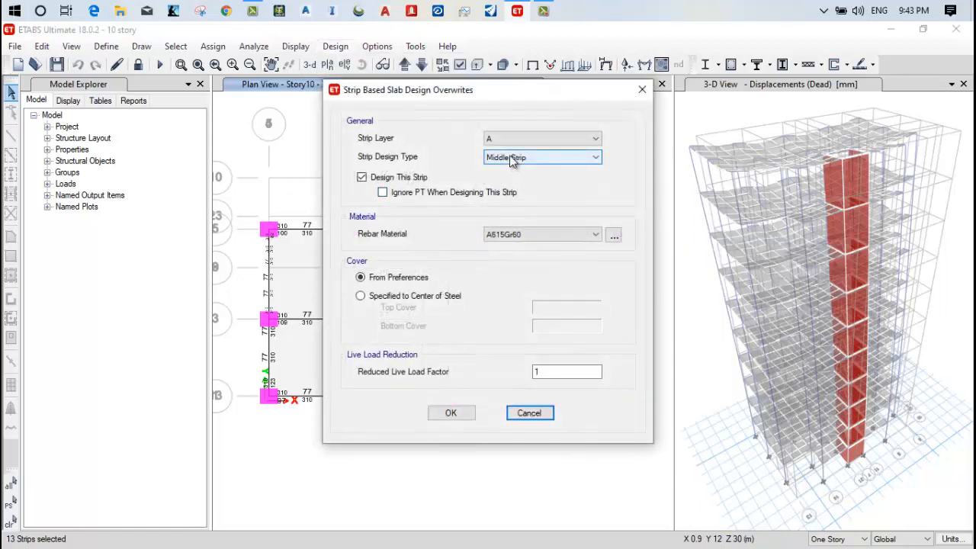
click(509, 237)
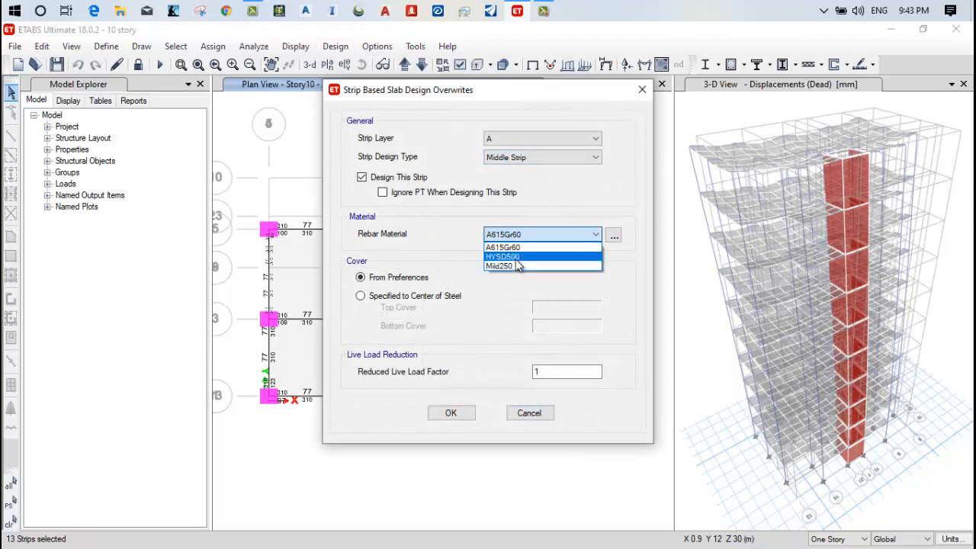
click(516, 263)
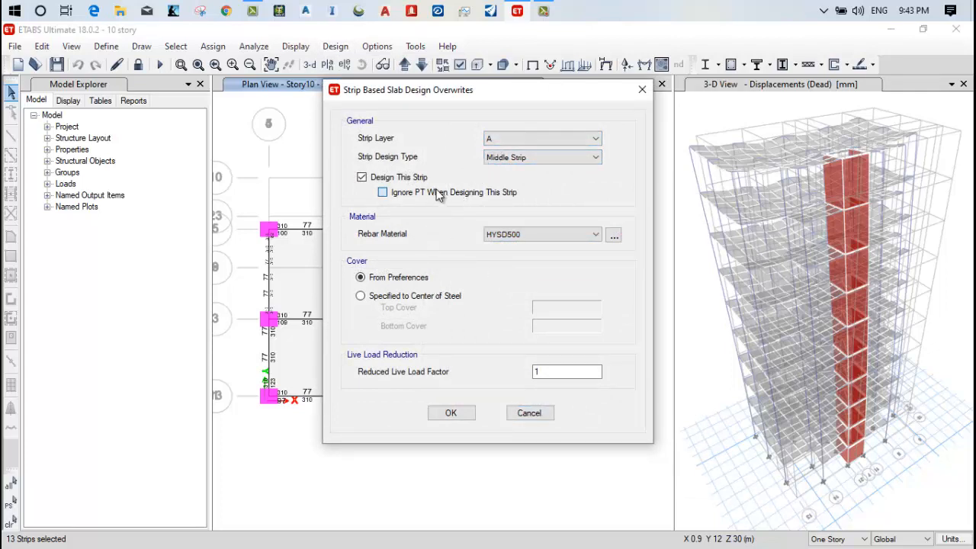
click(460, 415)
click(334, 46)
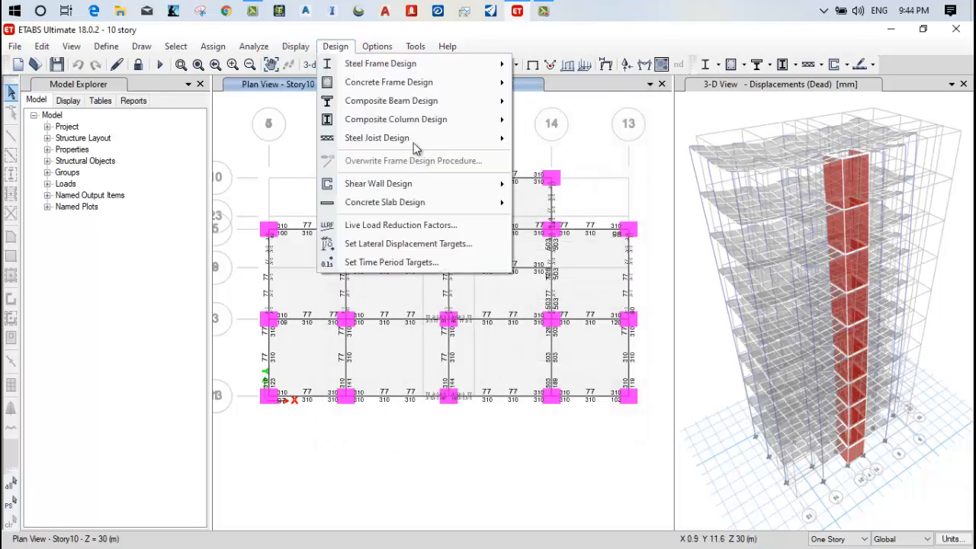
mouse_move(488, 203)
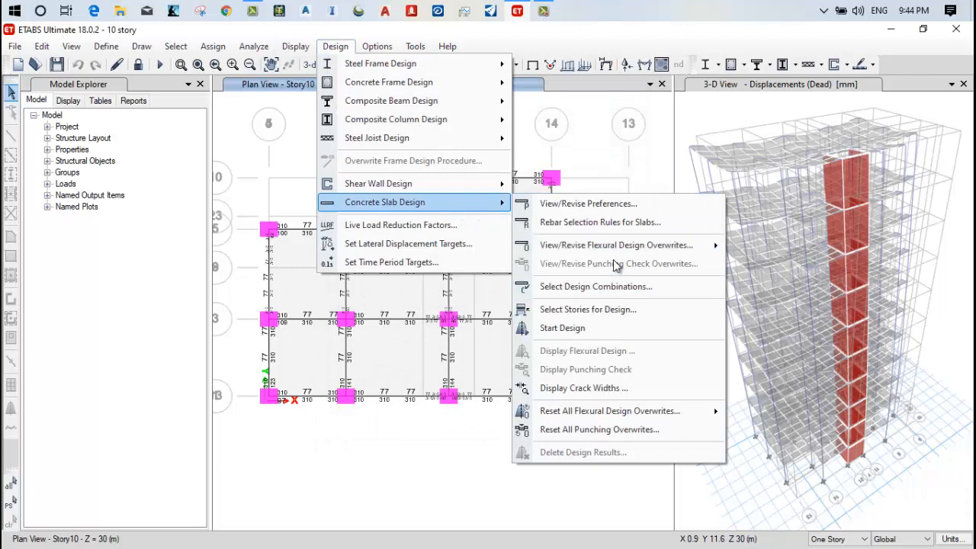
mouse_move(633, 250)
click(562, 328)
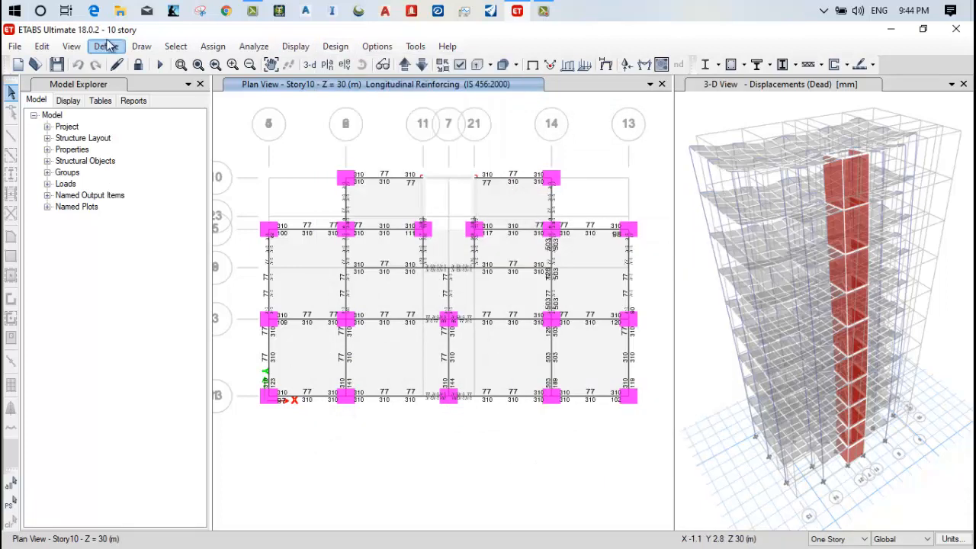
Try to select the layer B strips by object type and reach their strip-based flexural design overwrites.
click(176, 47)
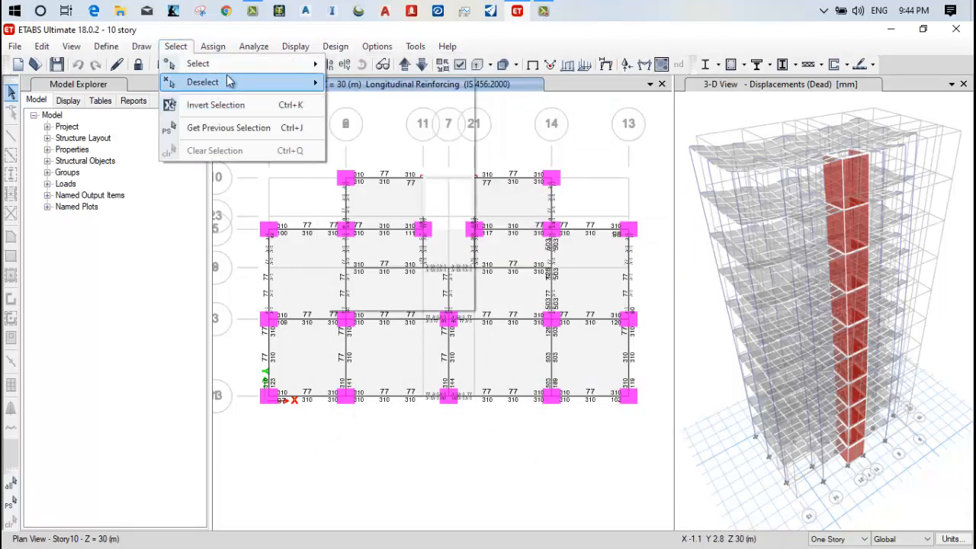
mouse_move(237, 69)
click(385, 166)
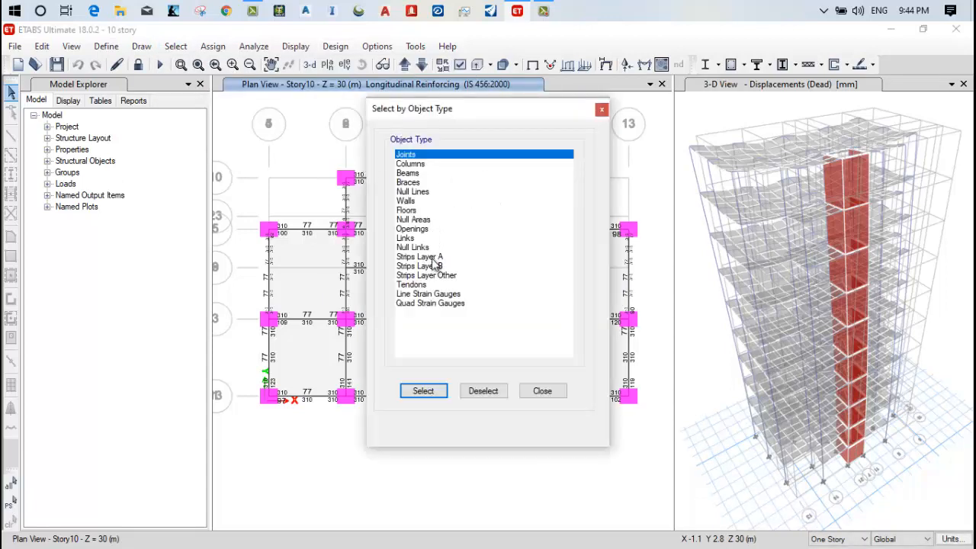
click(438, 270)
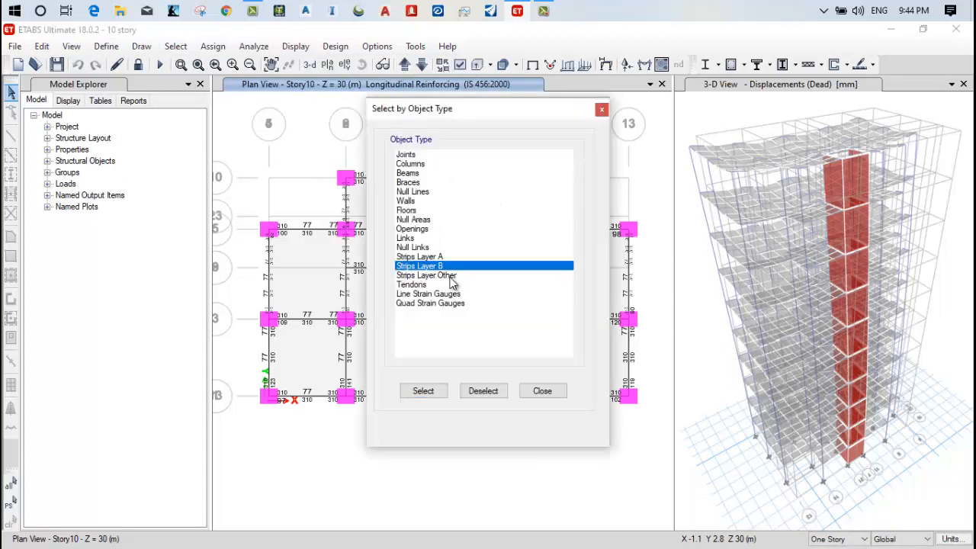
click(428, 392)
click(542, 391)
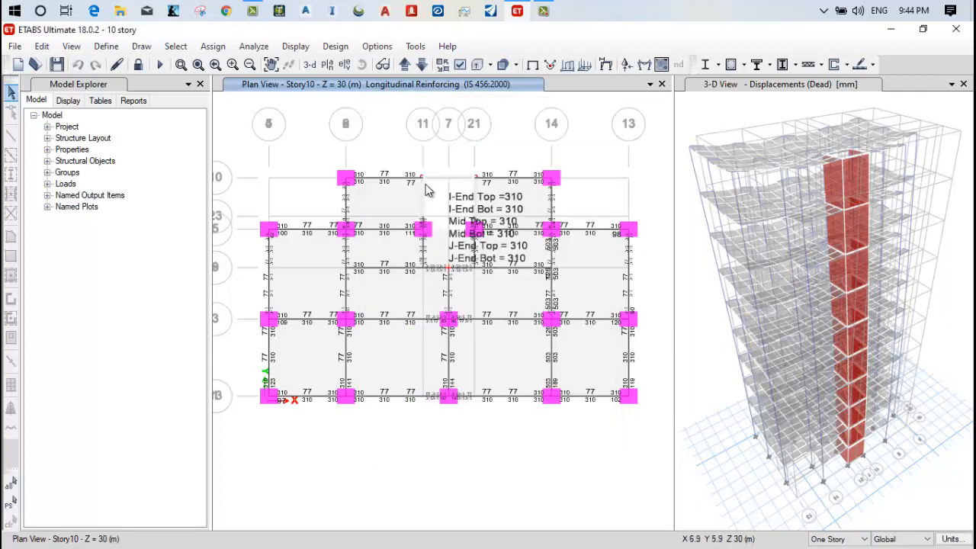
click(335, 47)
mouse_move(448, 207)
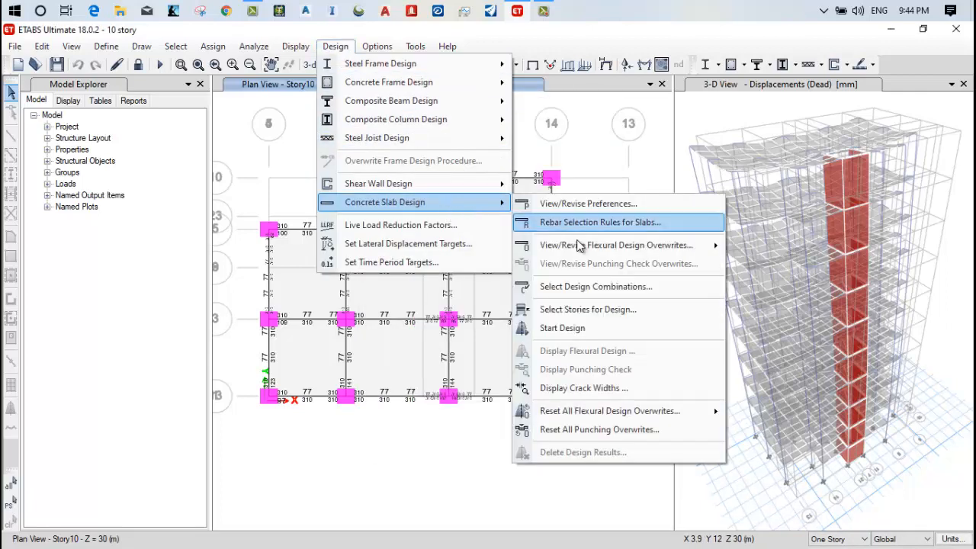
mouse_move(617, 246)
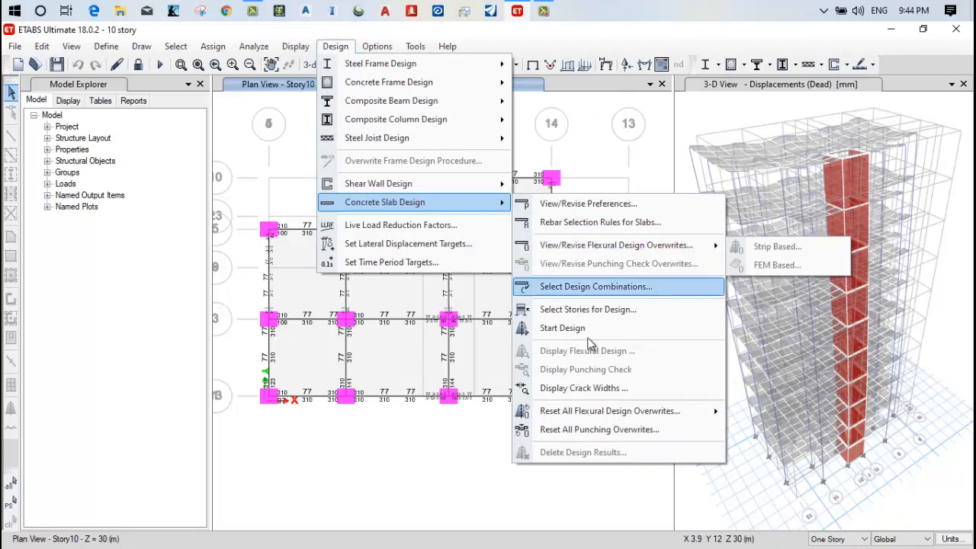
click(397, 485)
Select all design strips on layers A and B by object type.
click(176, 46)
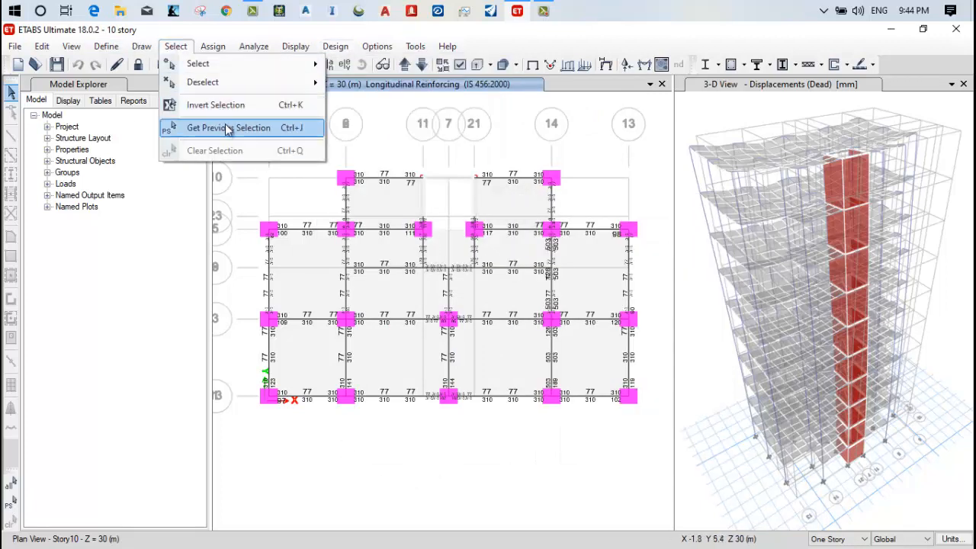
mouse_move(229, 64)
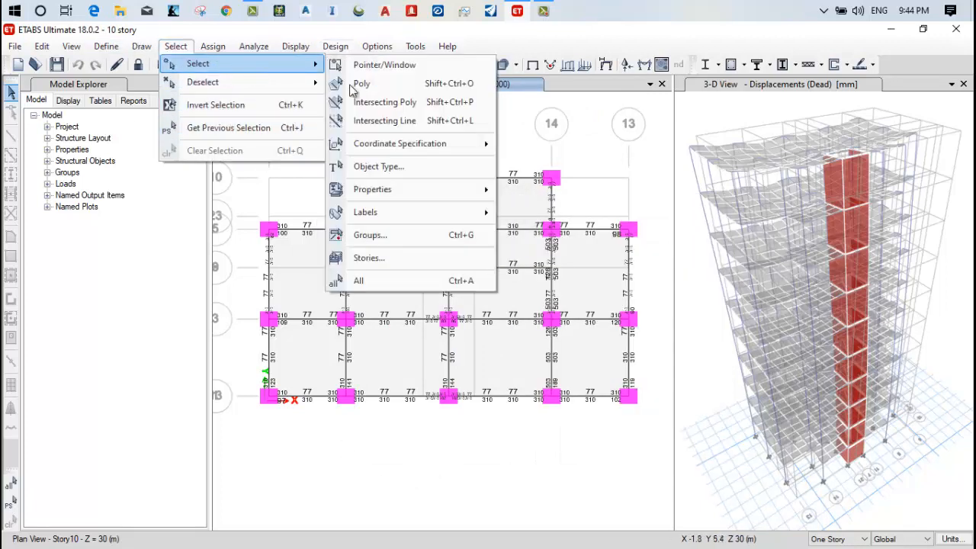
click(390, 166)
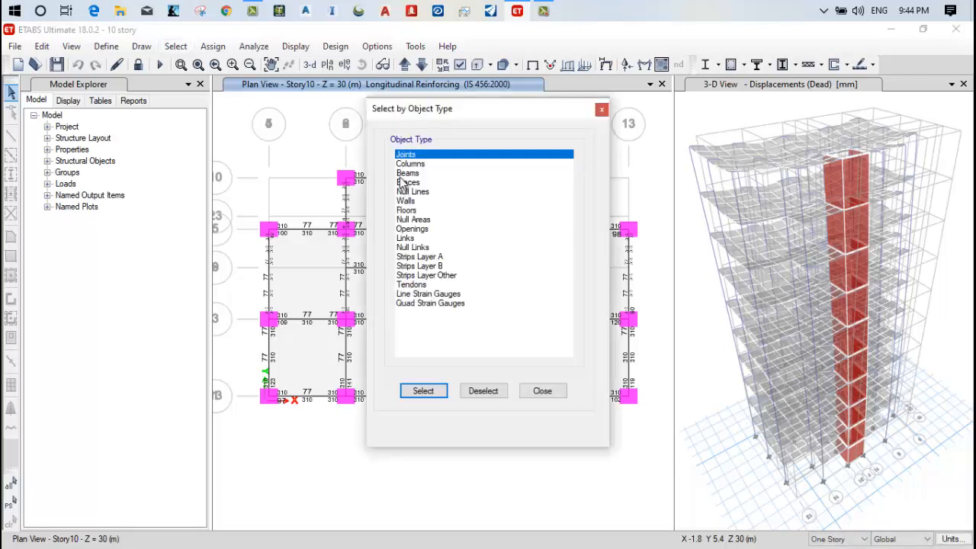
click(419, 256)
ctrl+click(419, 266)
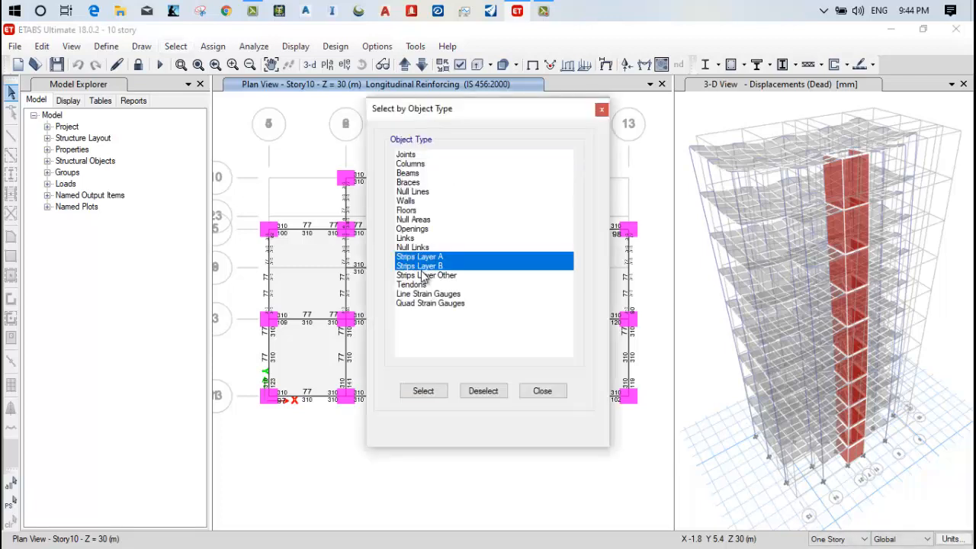
click(425, 389)
click(542, 391)
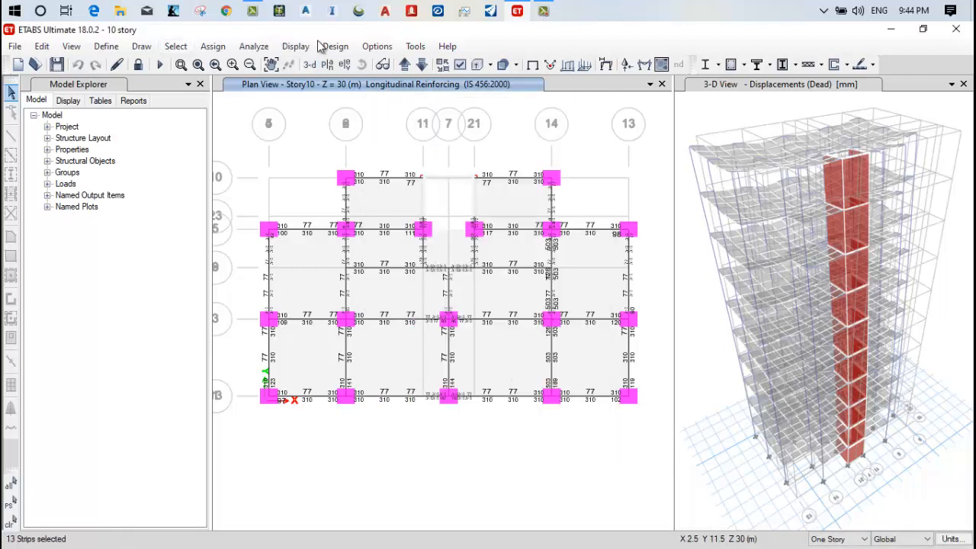
Set the strip layer of the selected strips to B in the strip-based flexural design overwrites for concrete slabs.
click(335, 46)
mouse_move(417, 203)
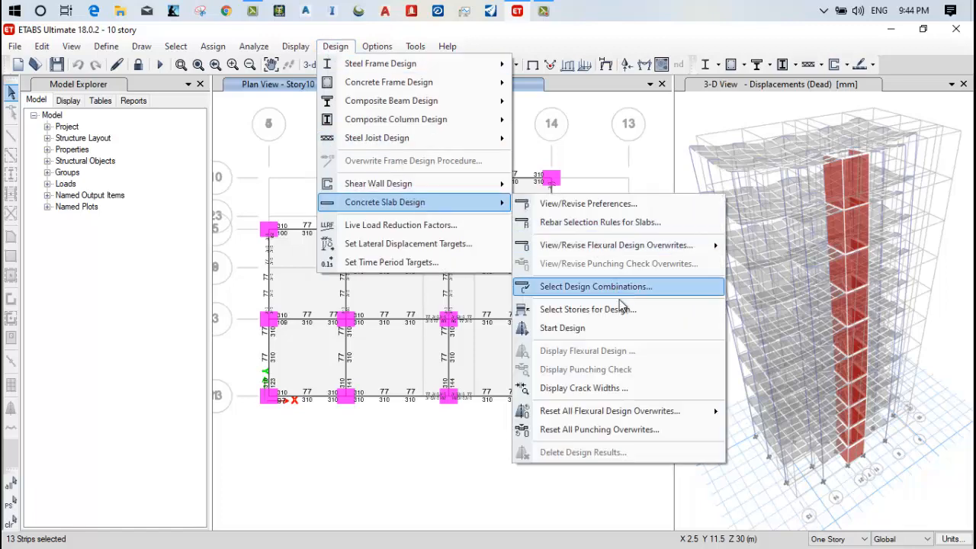
mouse_move(679, 246)
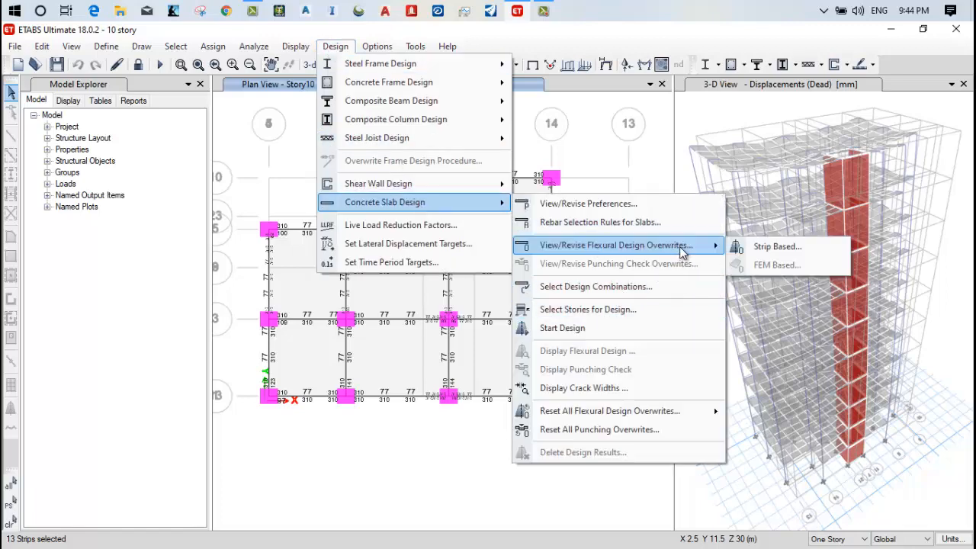
click(757, 247)
click(538, 138)
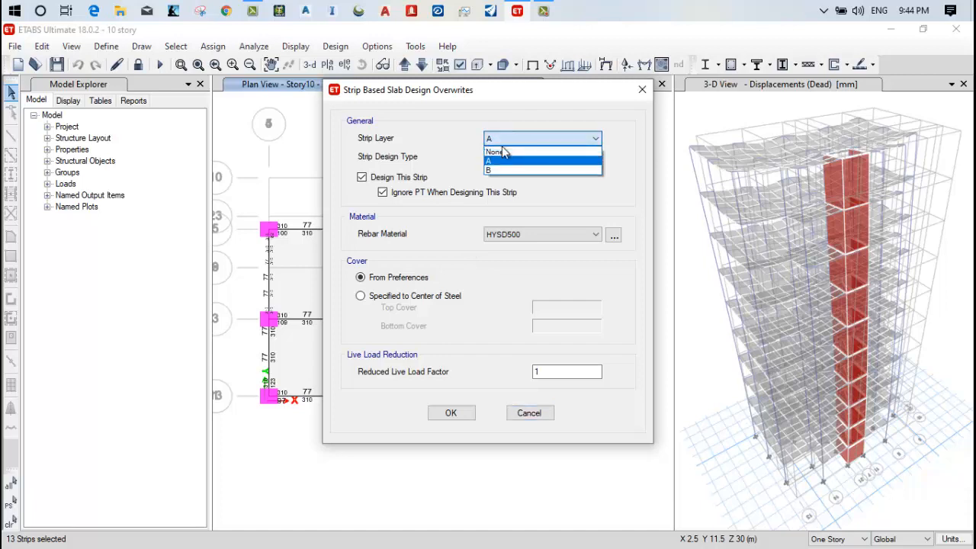
click(501, 162)
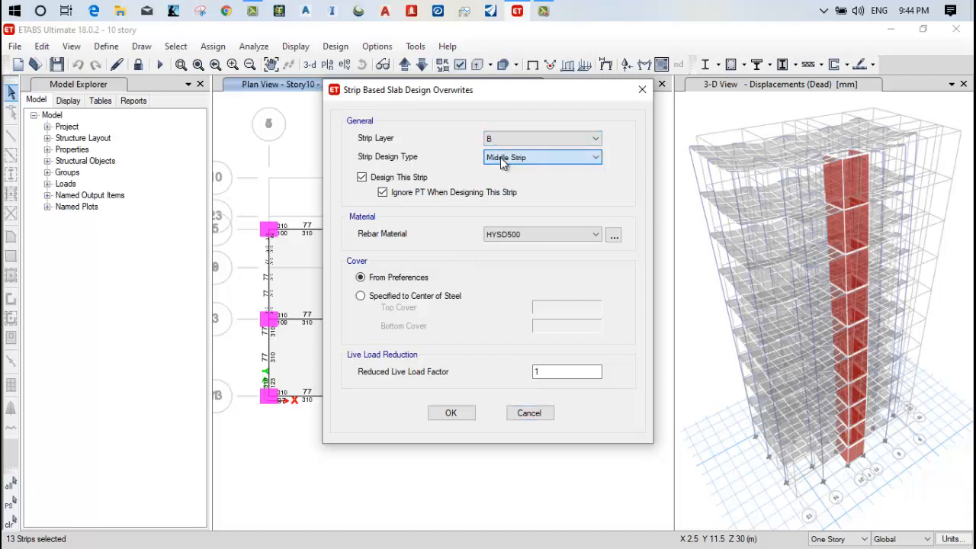
click(451, 412)
mouse_move(470, 358)
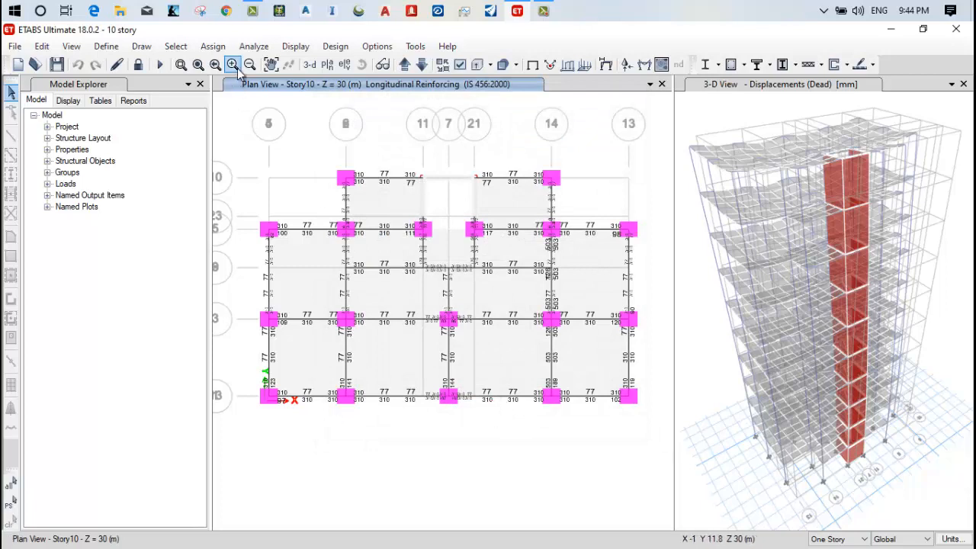
Confirm Story1 through Story10 as the stories for slab design and start the concrete slab design.
click(335, 46)
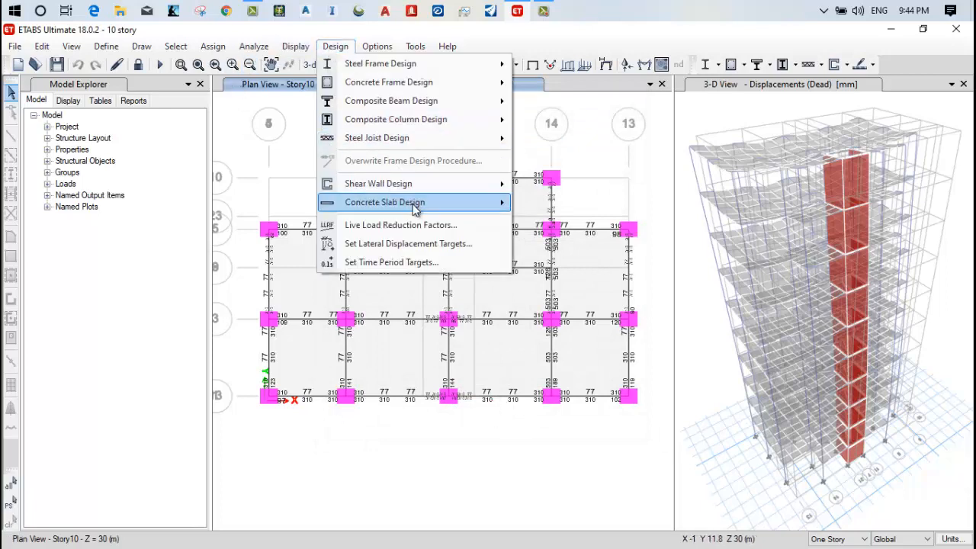
mouse_move(469, 204)
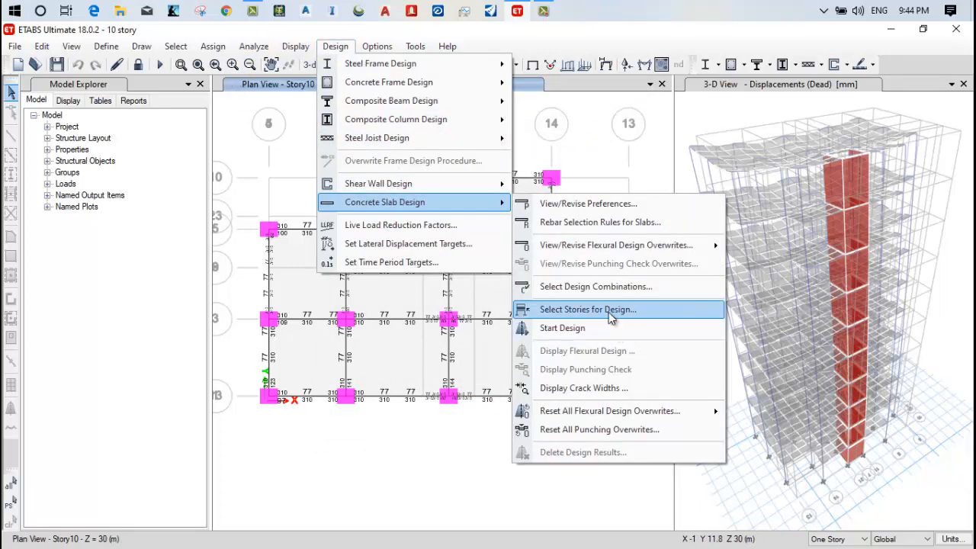
click(564, 309)
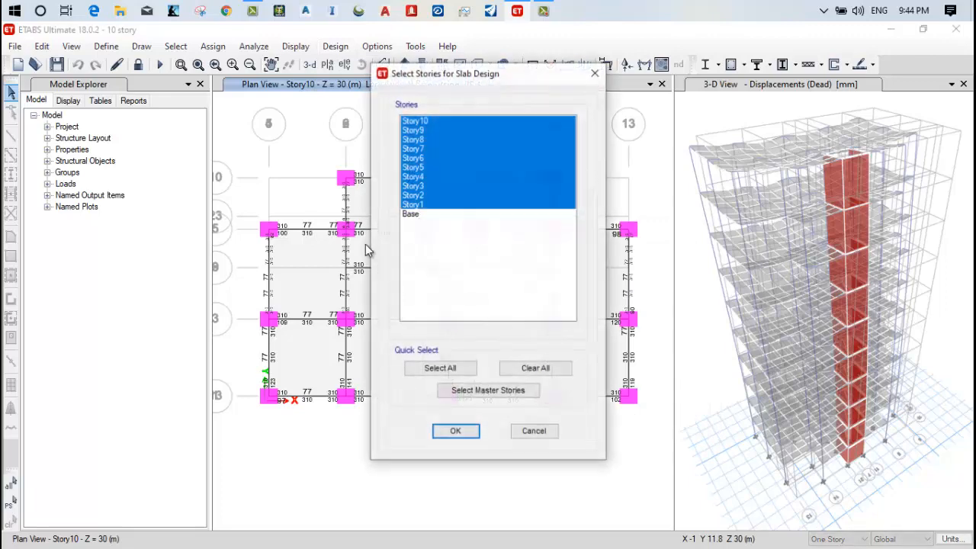
click(456, 431)
click(342, 46)
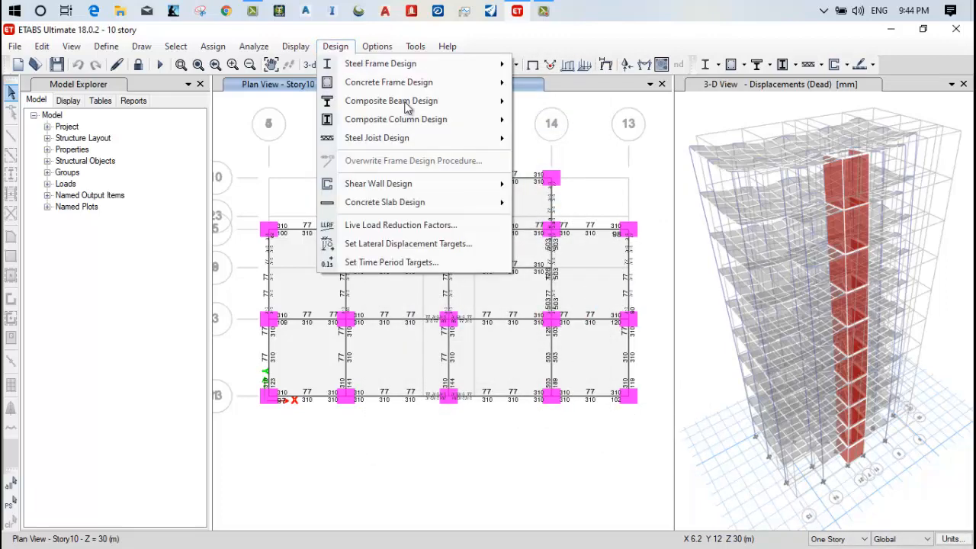
mouse_move(458, 202)
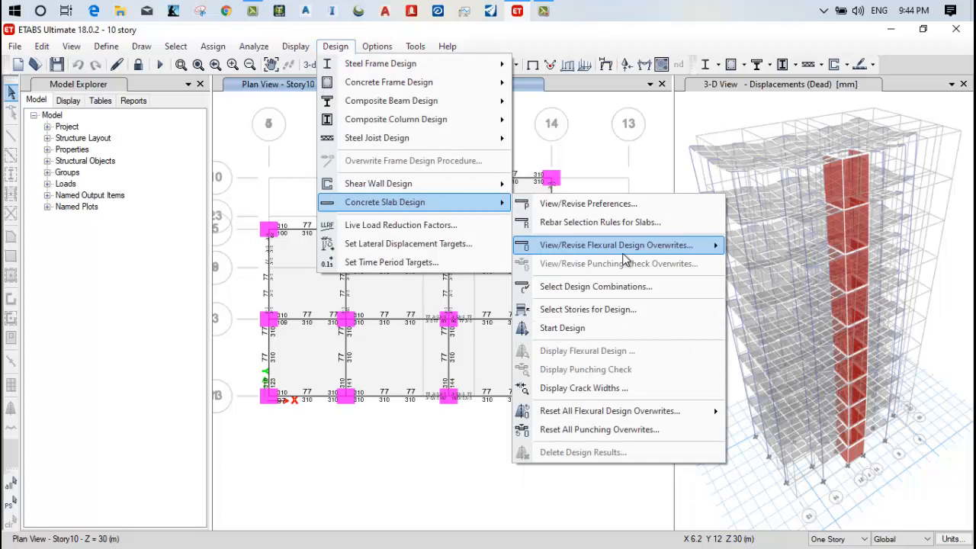
click(615, 328)
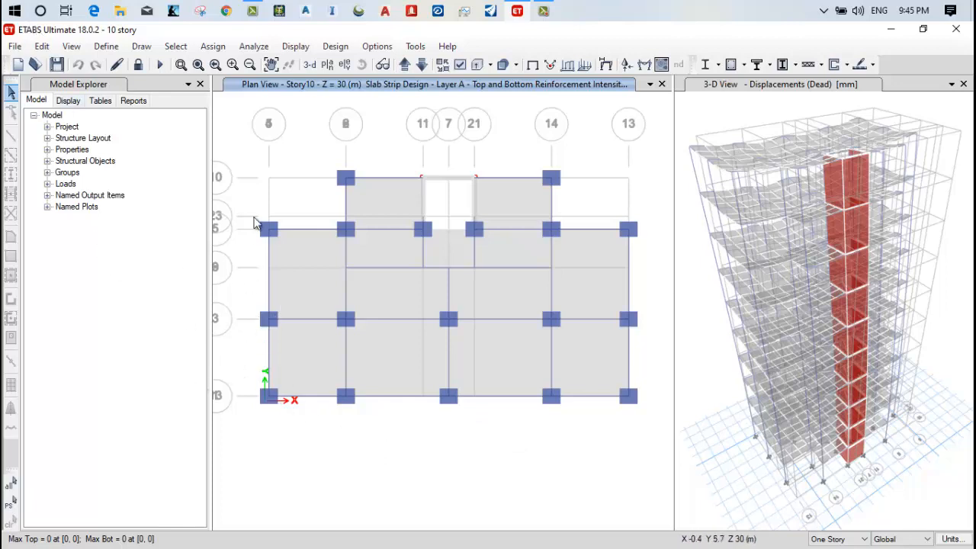
Save and close the ETABS model, and open CSiDetail from the desktop in a maximized window.
click(58, 66)
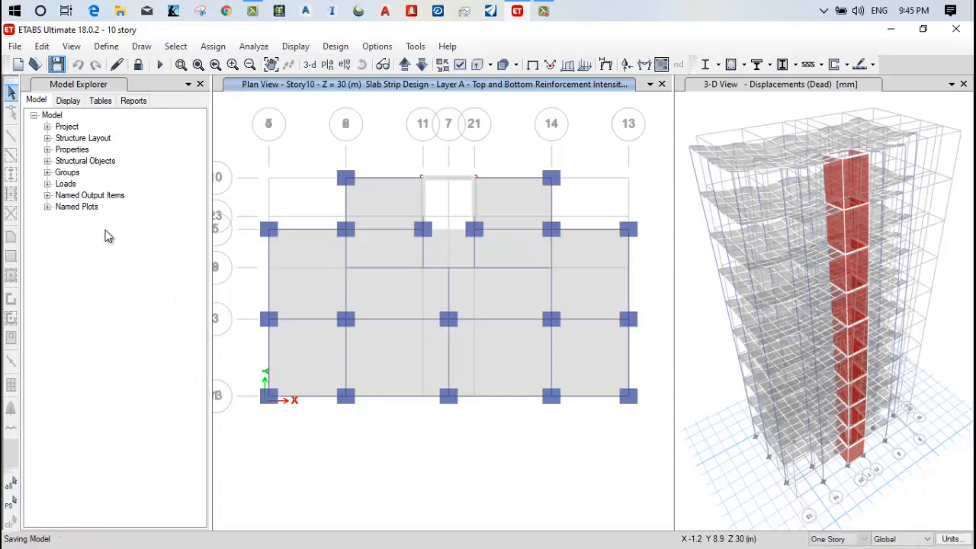
click(957, 34)
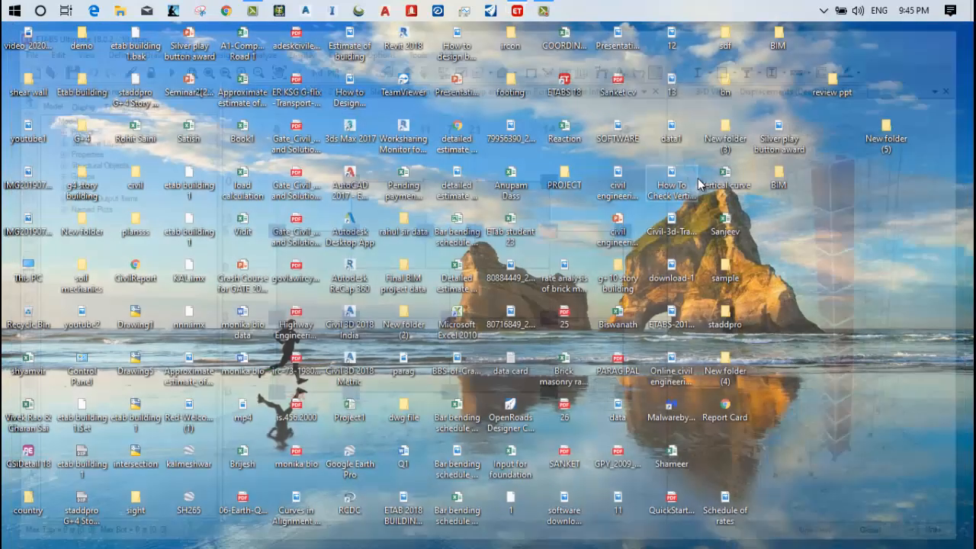
double_click(19, 462)
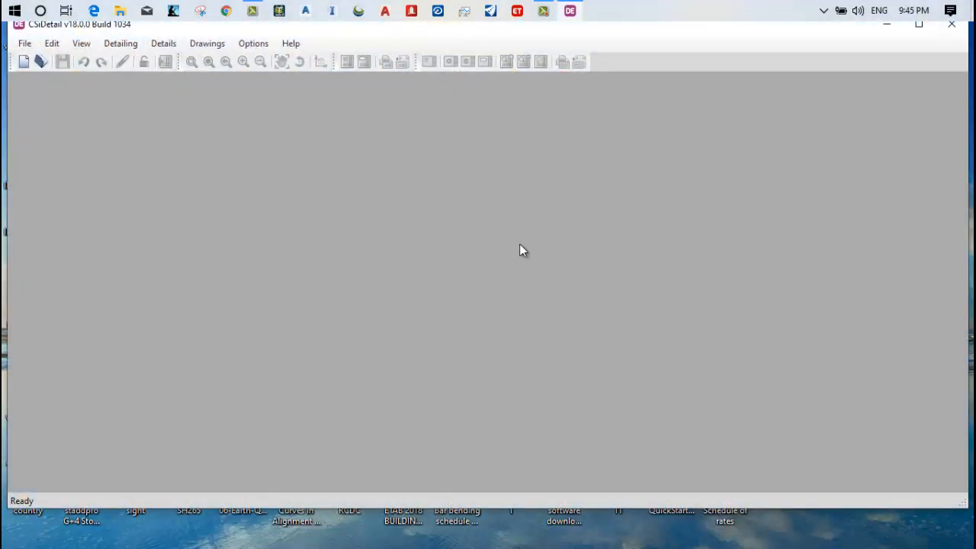
click(919, 24)
Create a new detailing project from the ETABS model file "10 story" using the default preferences.
click(19, 46)
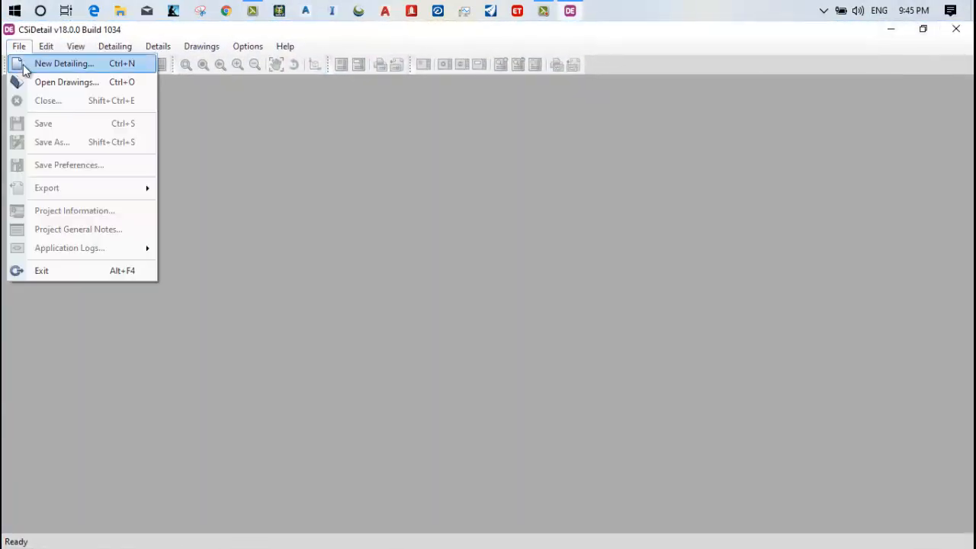
click(61, 64)
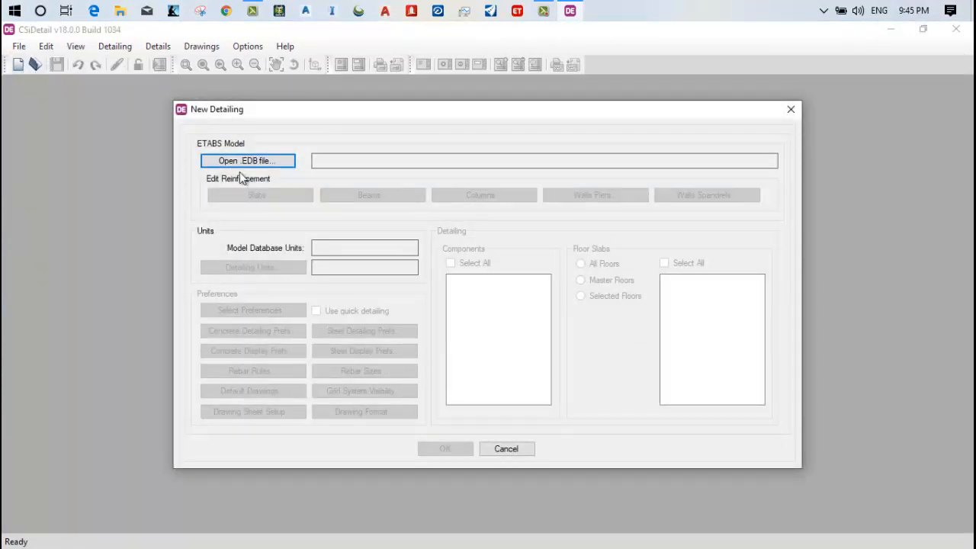
key(Return)
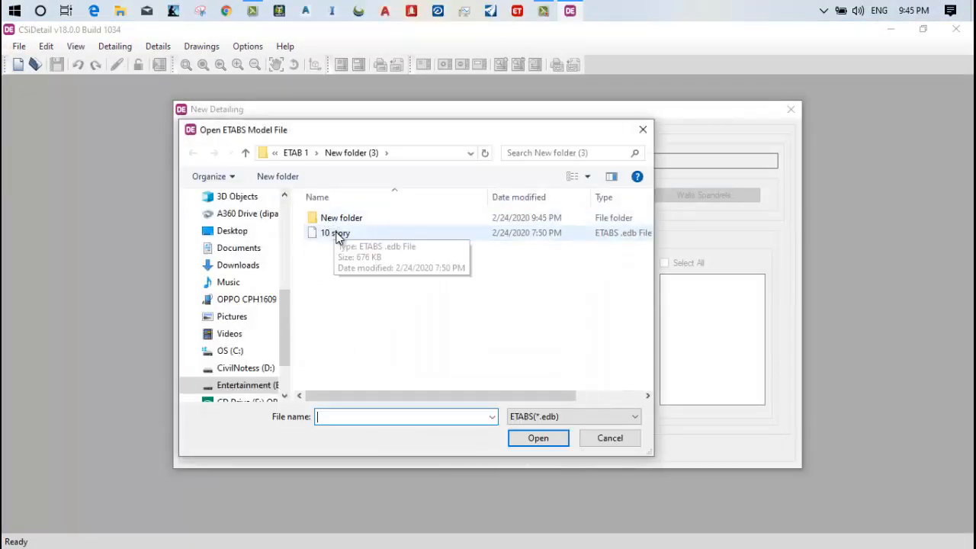
click(335, 234)
click(523, 439)
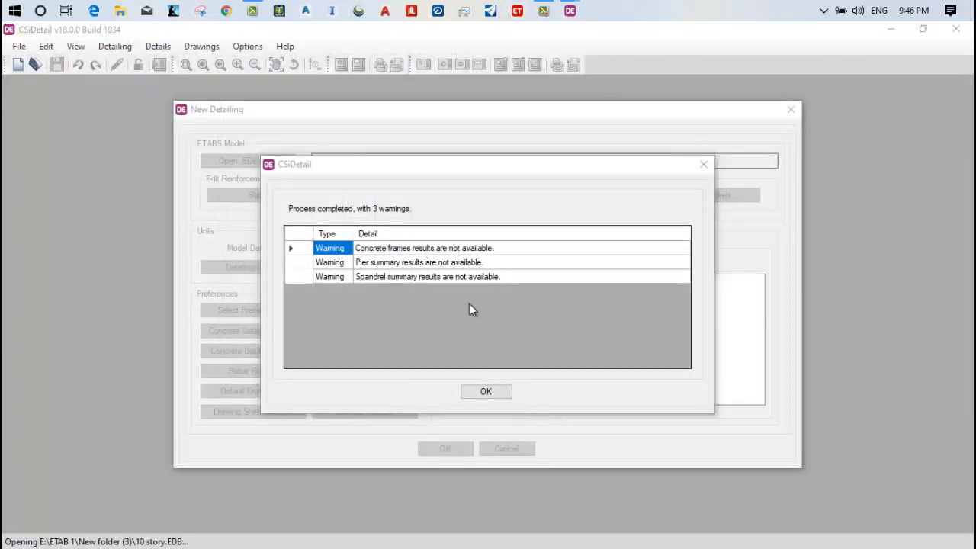
click(487, 391)
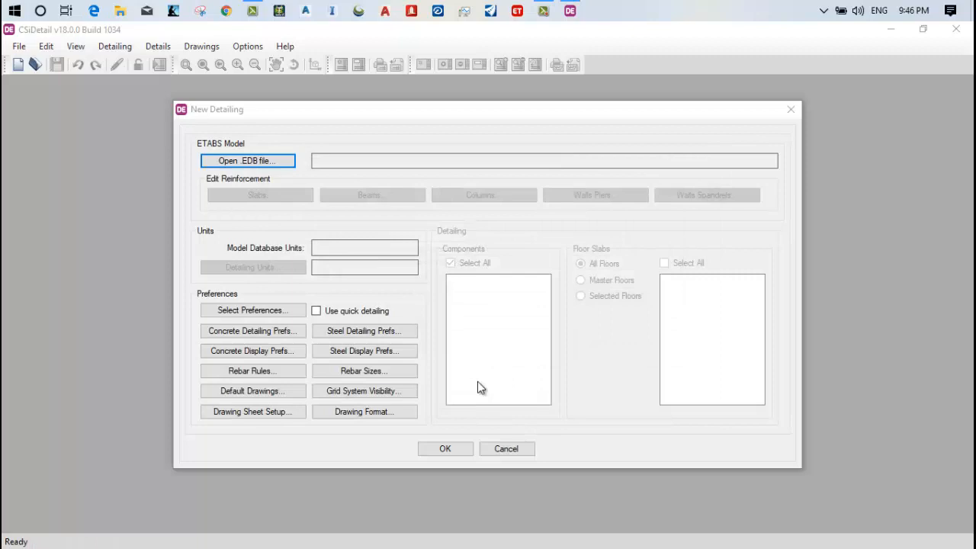
click(458, 452)
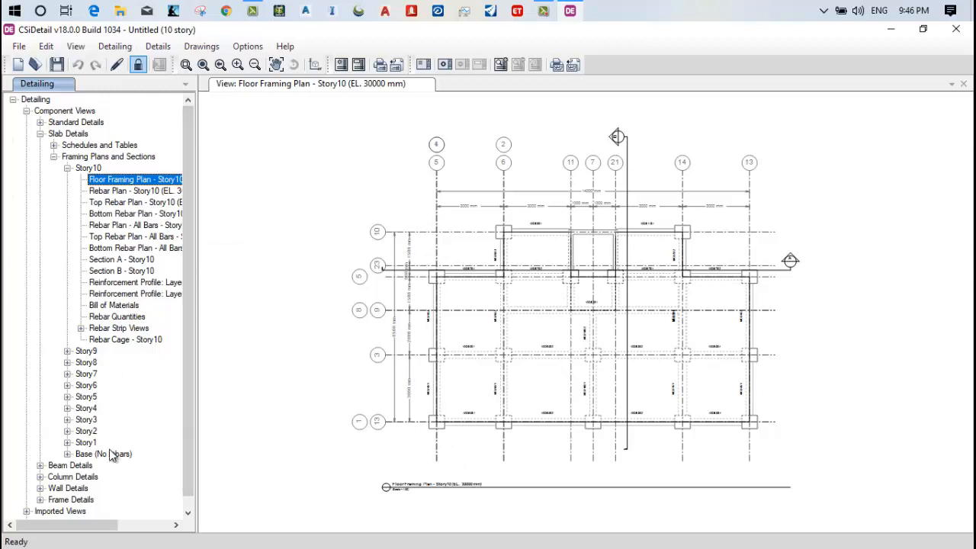
Look through the concrete beam detail entries and examine the Story10 floor framing plan up close.
scroll(104, 427, down, 1)
click(40, 454)
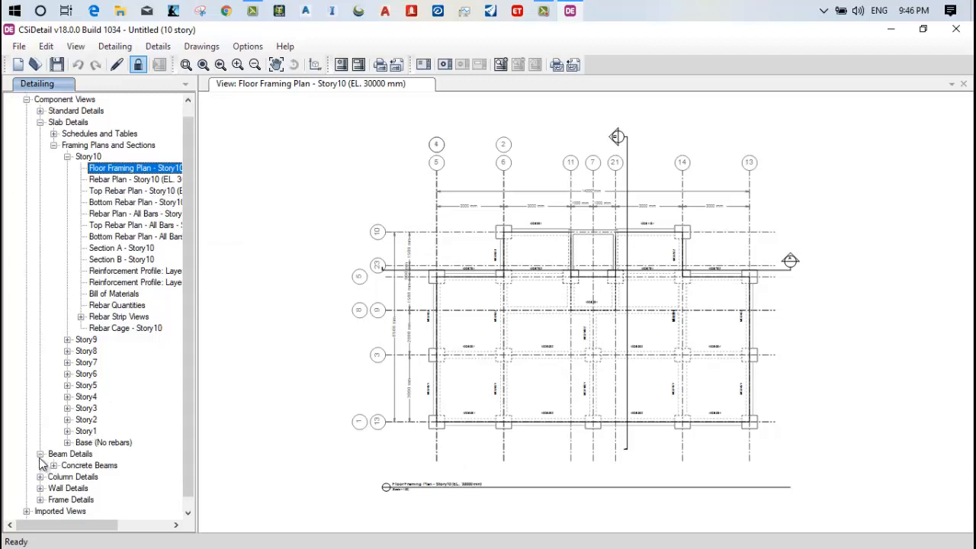
click(53, 465)
scroll(71, 455, down, 1)
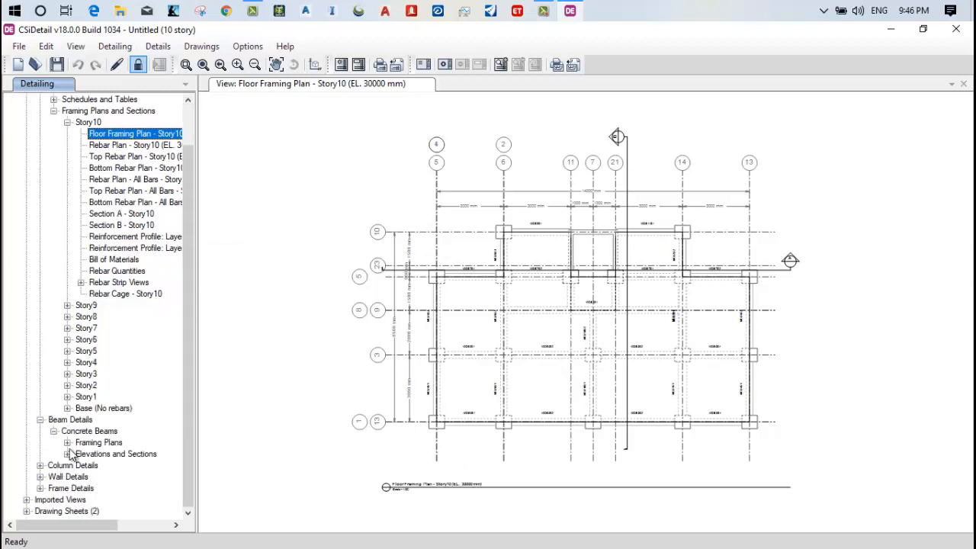
click(40, 419)
scroll(114, 213, up, 1)
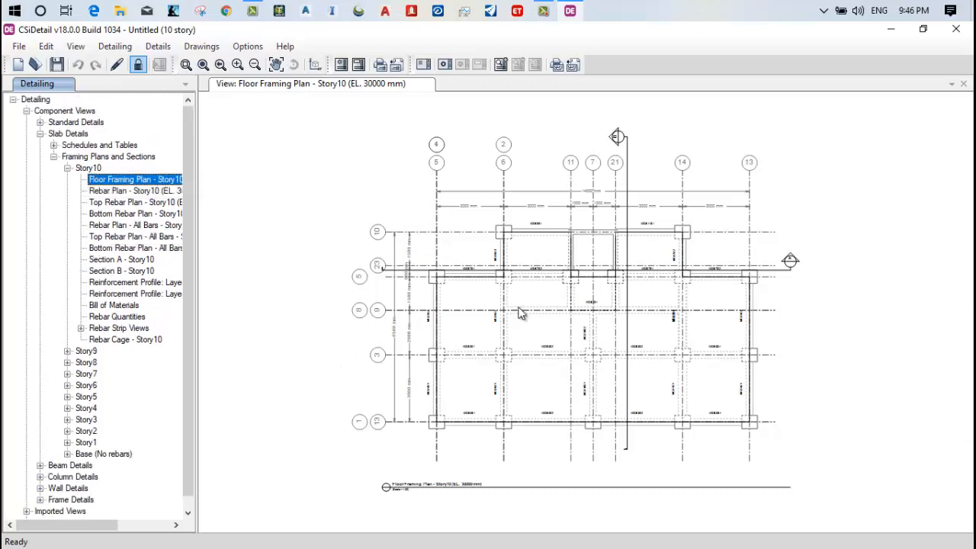
click(540, 414)
scroll(538, 408, up, 6)
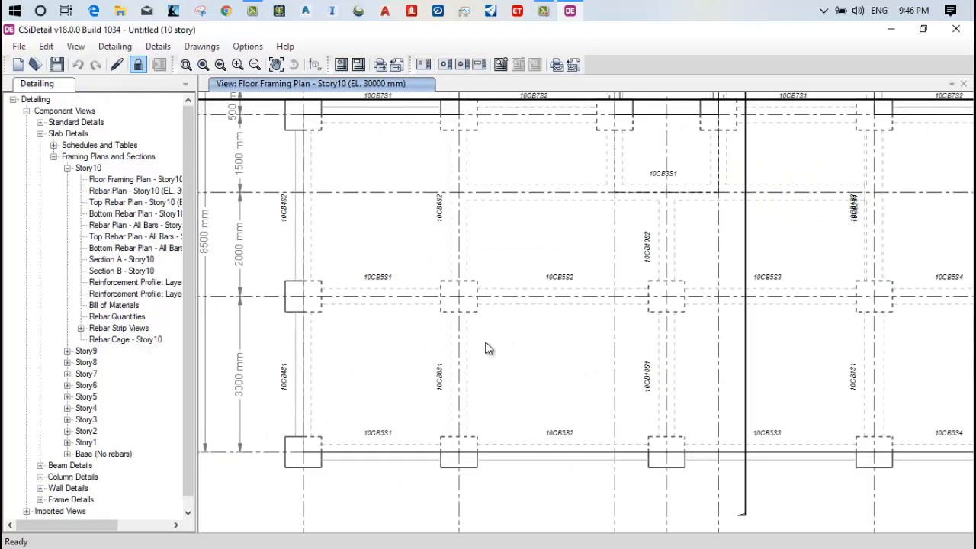
scroll(450, 348, down, 4)
Examine the bar layouts in the overall, top and bottom slab rebar plans of Story10.
click(114, 191)
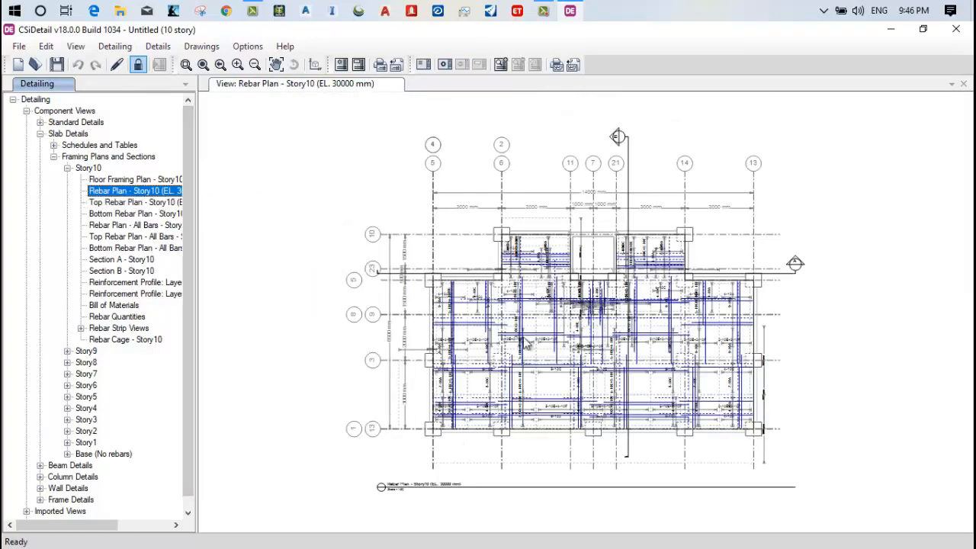
scroll(549, 344, up, 5)
scroll(663, 283, down, 3)
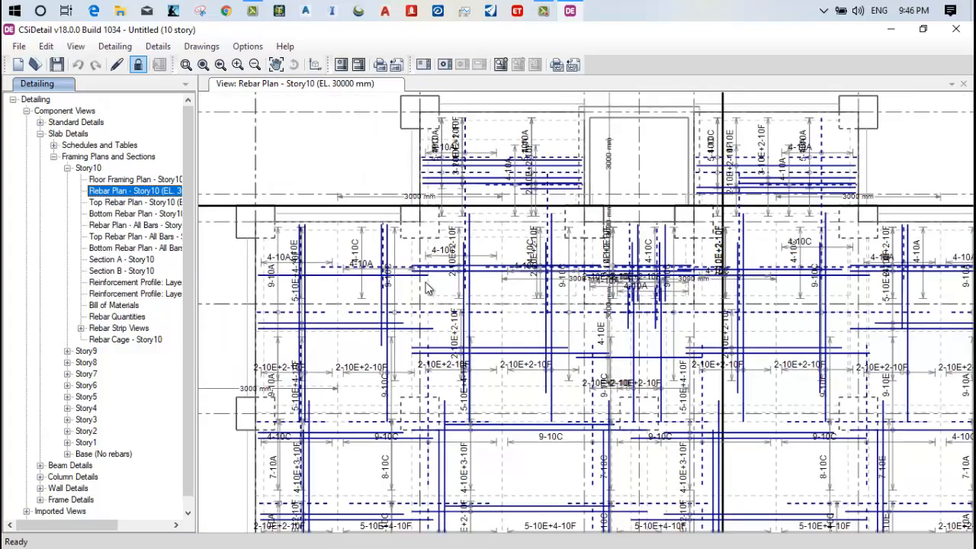
scroll(115, 194, down, 1)
click(114, 191)
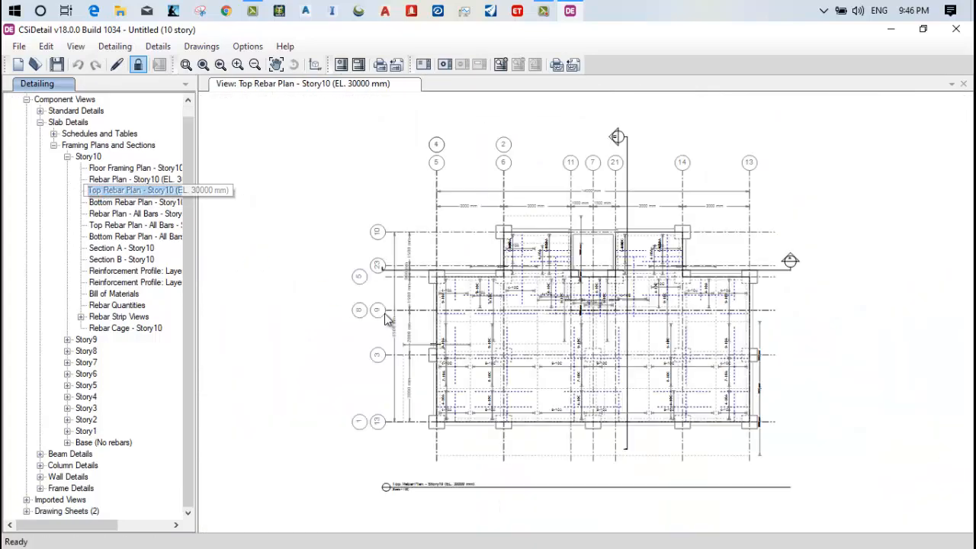
scroll(526, 359, up, 5)
scroll(459, 358, up, 3)
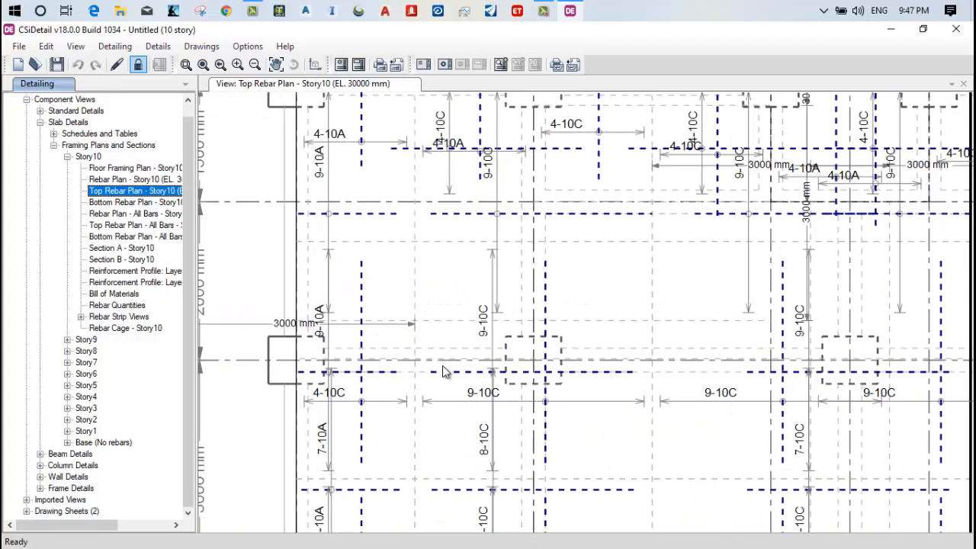
scroll(298, 370, down, 3)
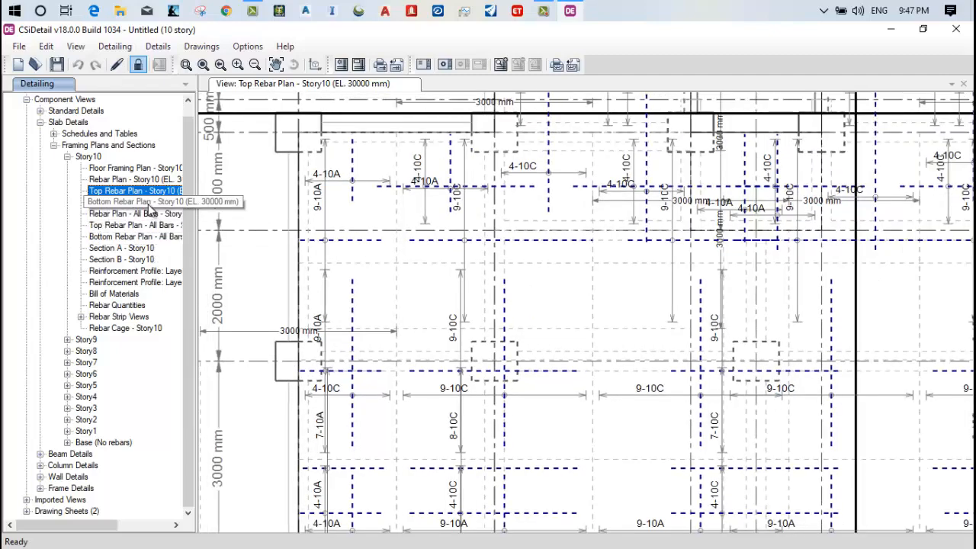
click(133, 202)
scroll(452, 341, up, 5)
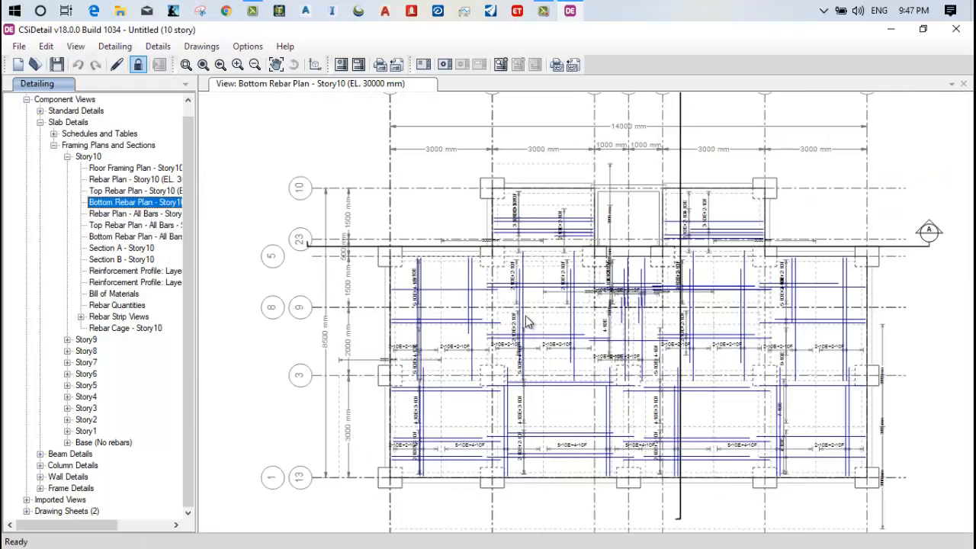
Examine the bar labels and layout around the slab opening in the Story10 bottom rebar plan.
scroll(328, 260, down, 4)
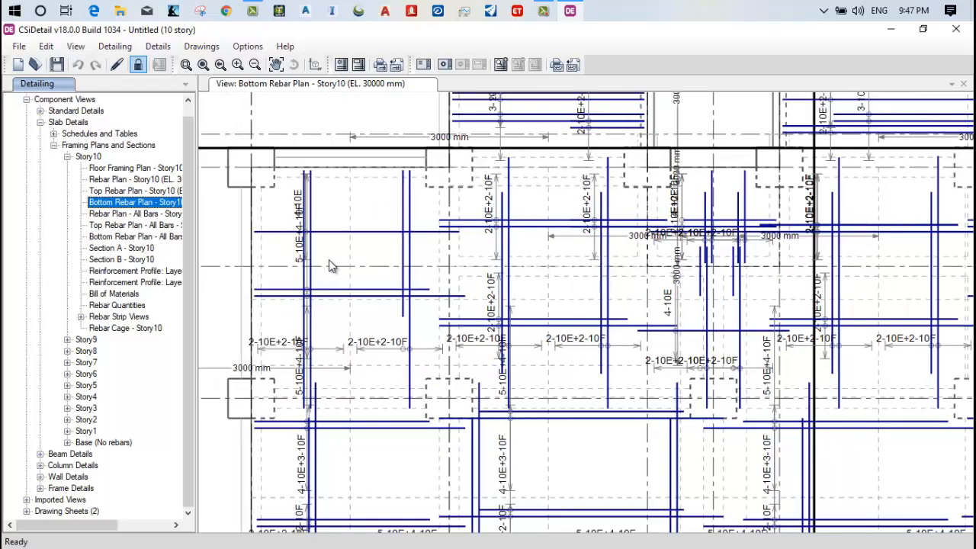
middle_drag(518, 303, 477, 355)
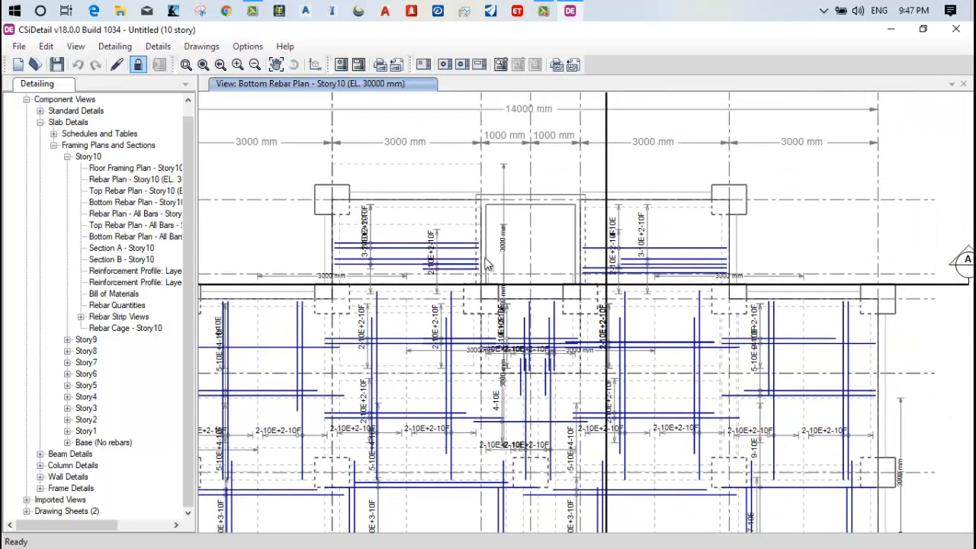
scroll(463, 286, up, 4)
scroll(445, 280, down, 1)
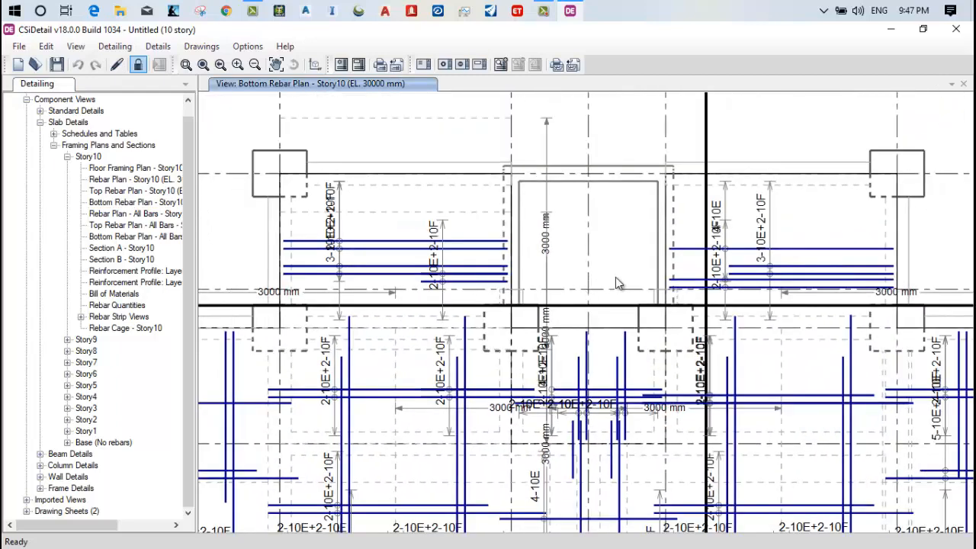
middle_drag(570, 288, 428, 284)
middle_drag(578, 270, 692, 275)
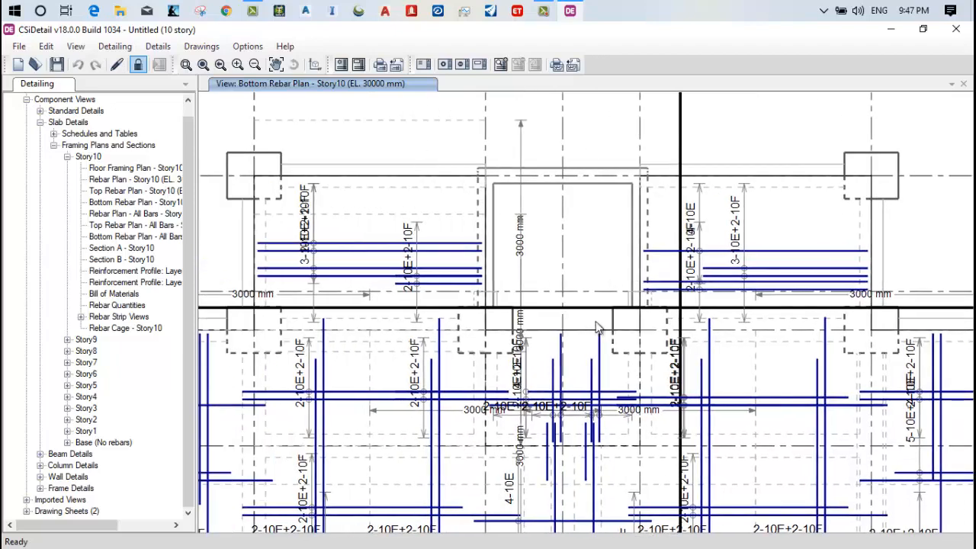
Open the Story10 top rebar plan with all bars and examine its bar layout across the slab.
double_click(134, 224)
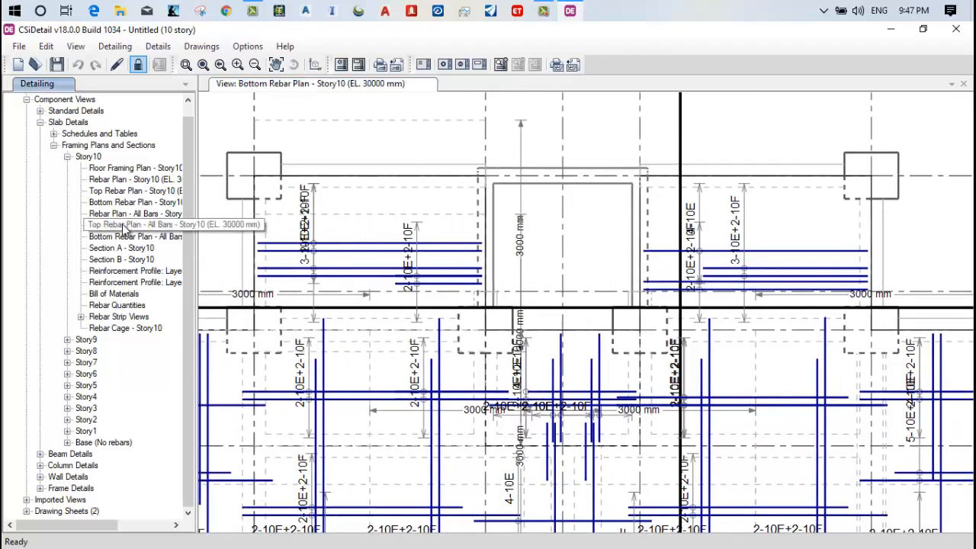
scroll(512, 376, up, 5)
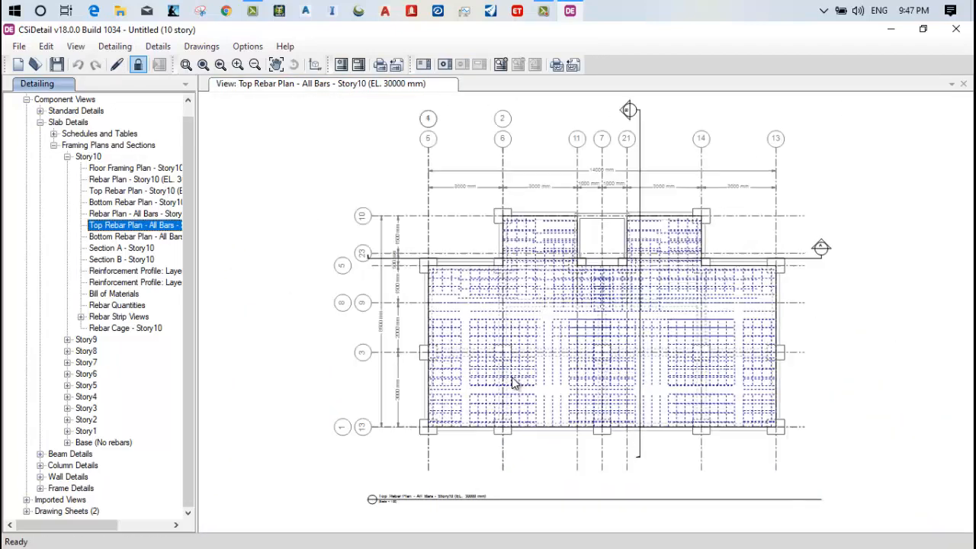
scroll(421, 303, up, 1)
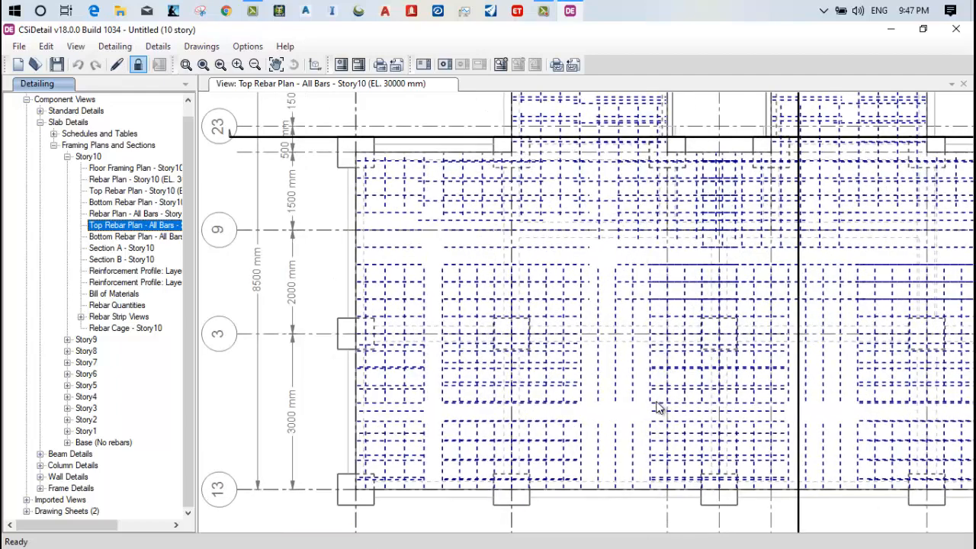
middle_drag(661, 407, 379, 404)
scroll(549, 334, down, 3)
middle_drag(447, 332, 558, 390)
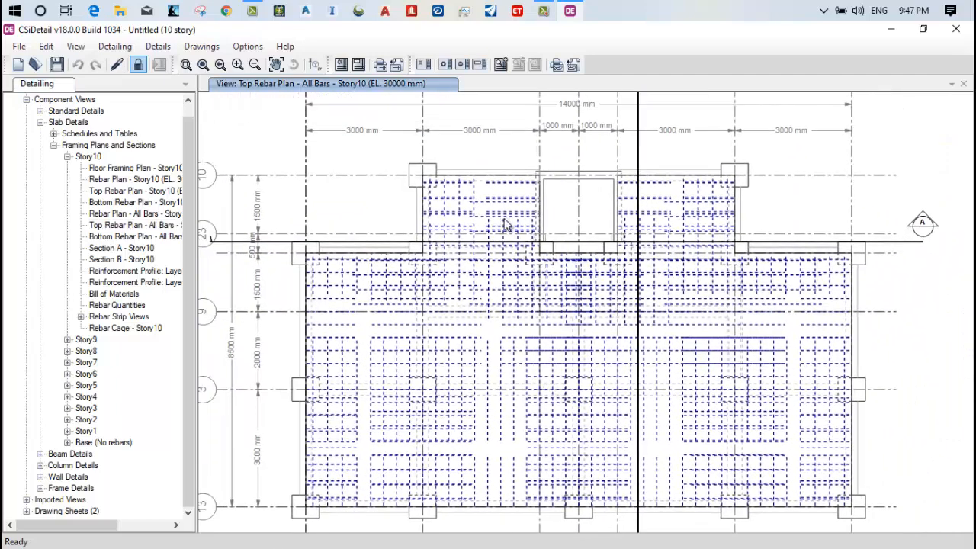
Open slab Section A of Story10 and examine its top and bottom bars around the central opening.
click(118, 249)
scroll(533, 328, up, 3)
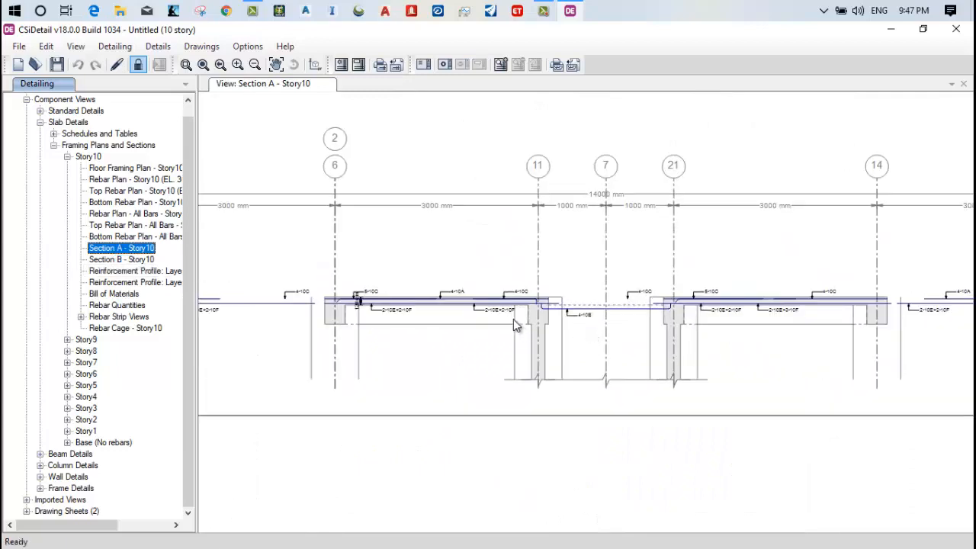
scroll(513, 319, up, 5)
scroll(581, 359, down, 4)
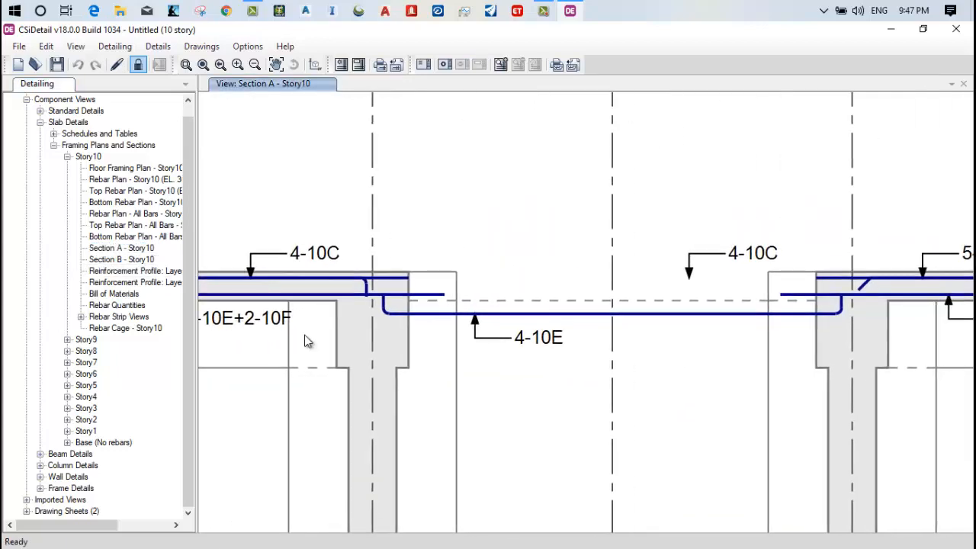
middle_drag(402, 346, 583, 345)
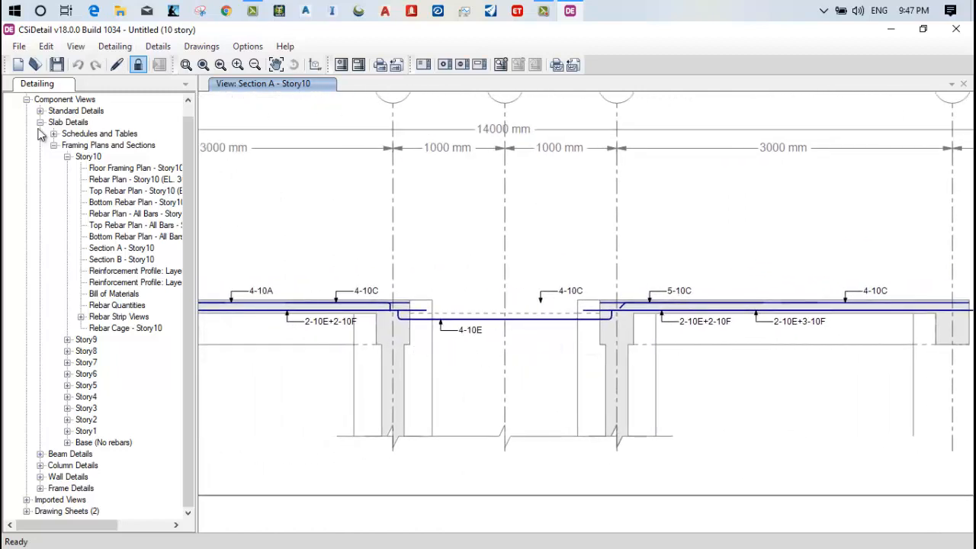
Return to the Story10 floor framing plan and examine where the section A and B cut lines run.
double_click(99, 168)
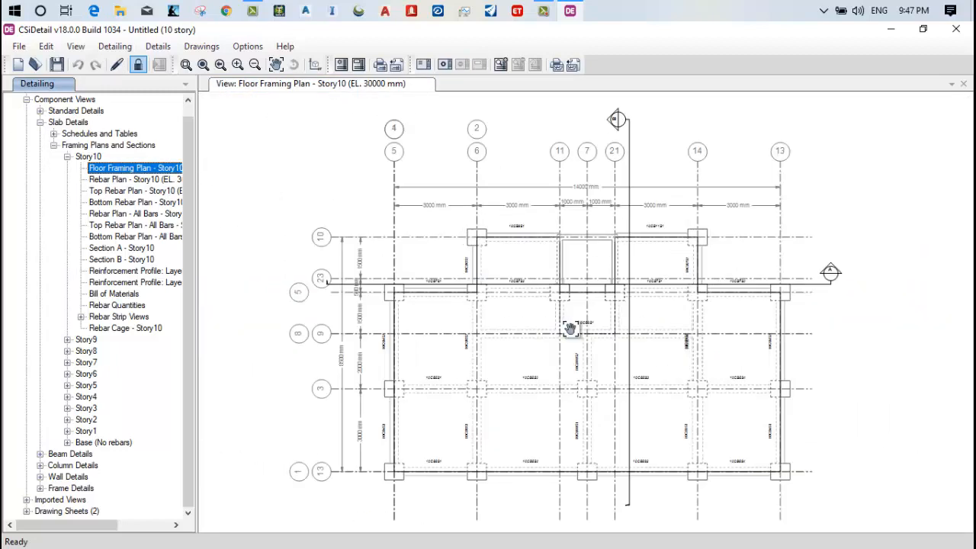
middle_drag(570, 328, 392, 261)
scroll(324, 265, up, 3)
middle_drag(729, 291, 681, 307)
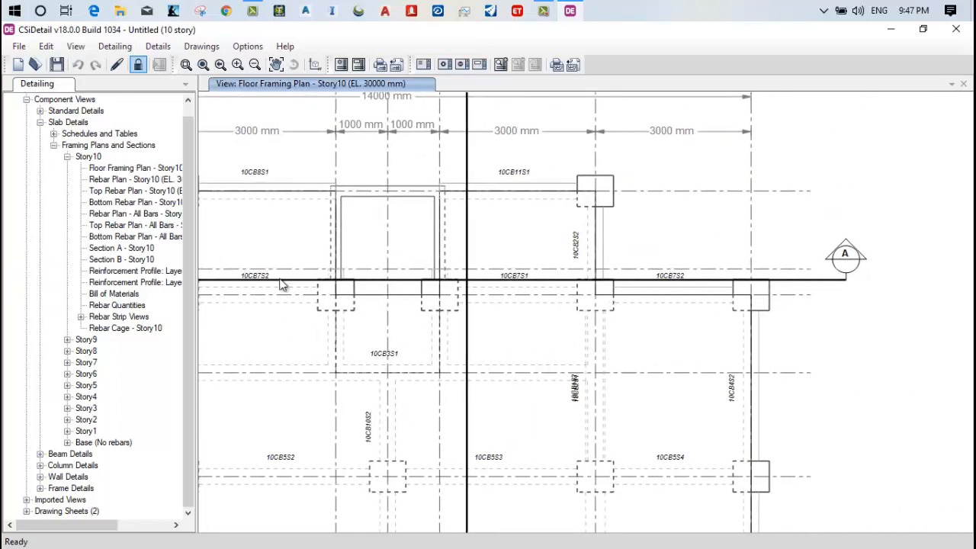
scroll(405, 247, down, 5)
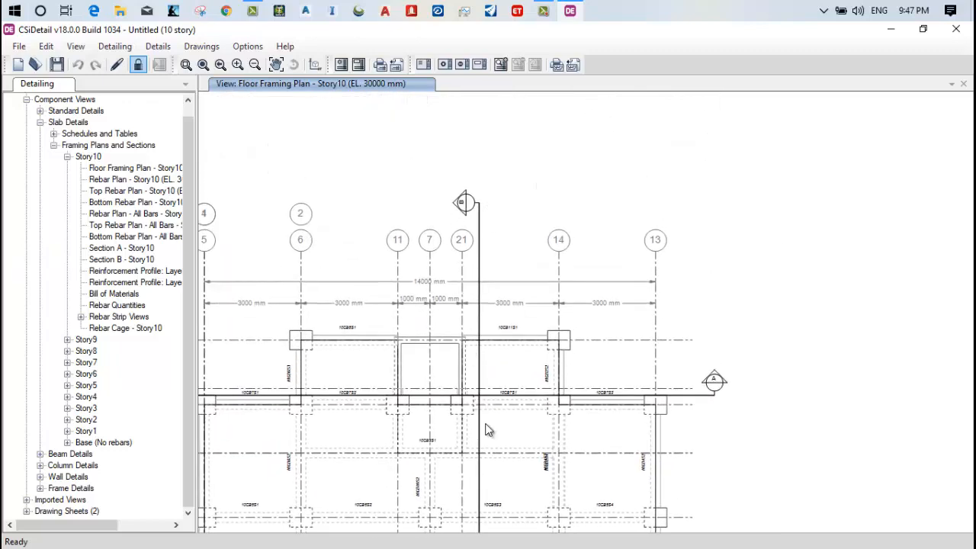
Open slab Section B of Story10 and examine the top and bottom bar callouts along its spans.
double_click(146, 260)
scroll(475, 328, up, 4)
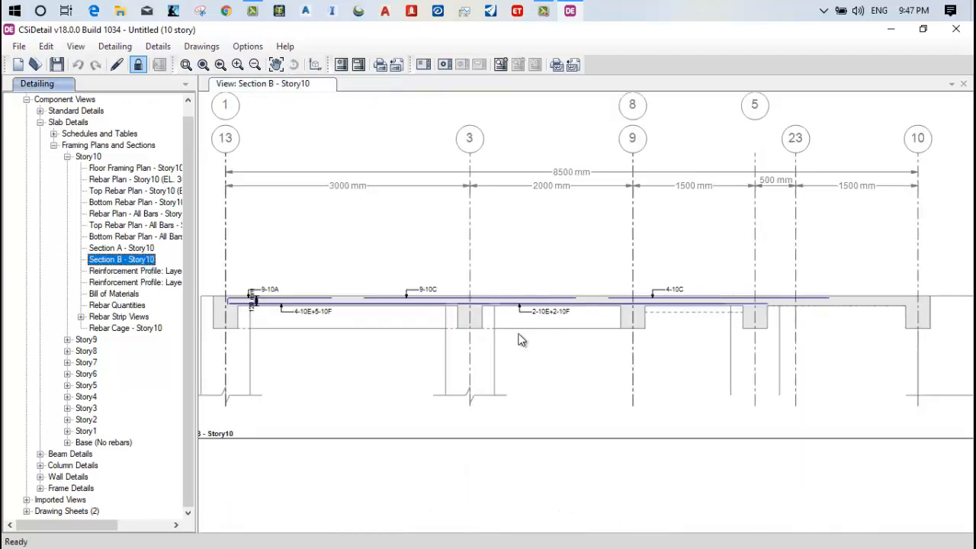
scroll(523, 311, up, 1)
middle_drag(318, 295, 552, 315)
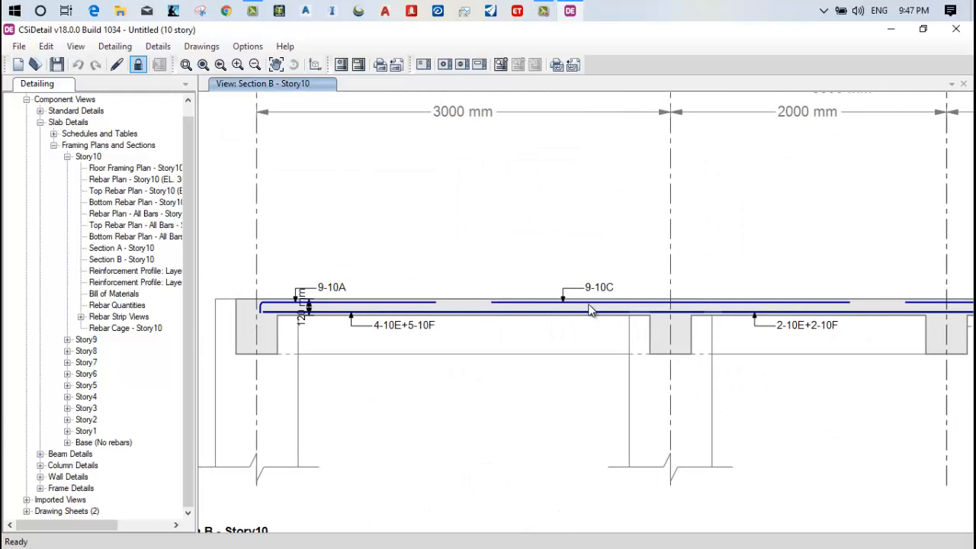
scroll(477, 331, down, 3)
scroll(473, 319, up, 2)
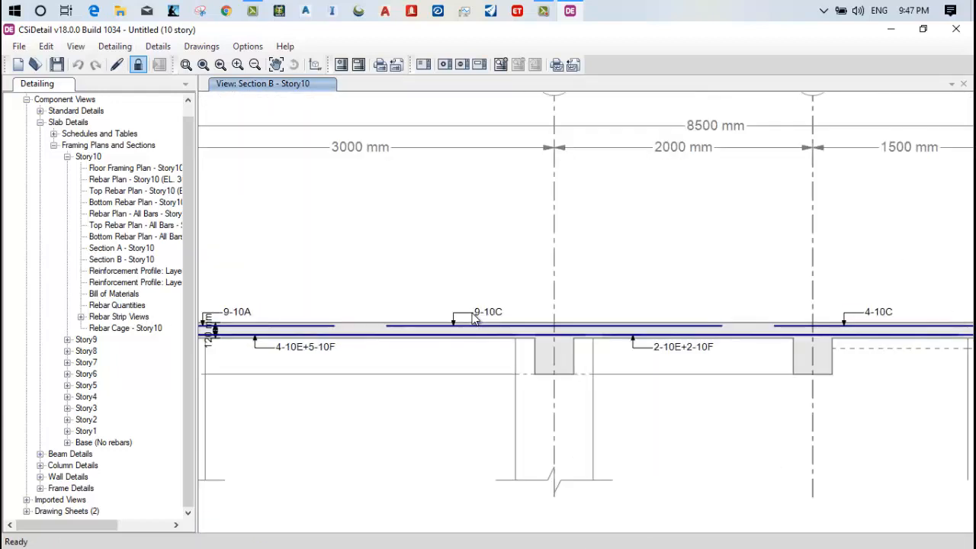
scroll(473, 319, up, 1)
Review the Layer-A reinforcement profile of Story10 along with its bill of materials and rebar quantities tables.
double_click(120, 271)
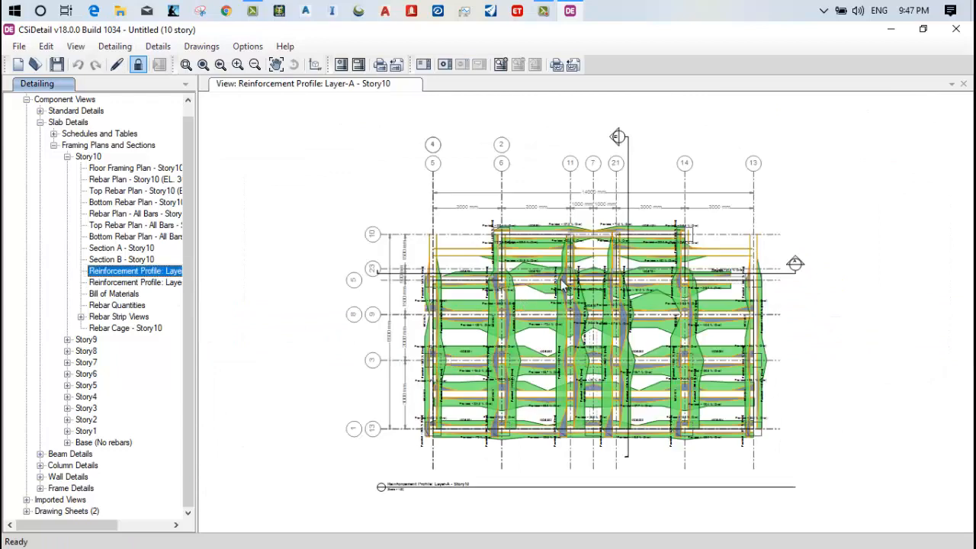
double_click(116, 294)
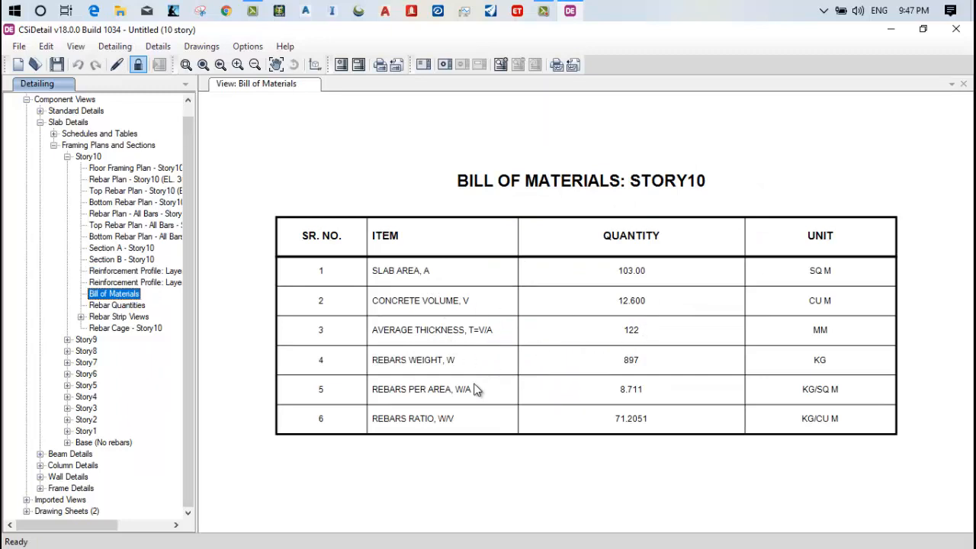
double_click(107, 305)
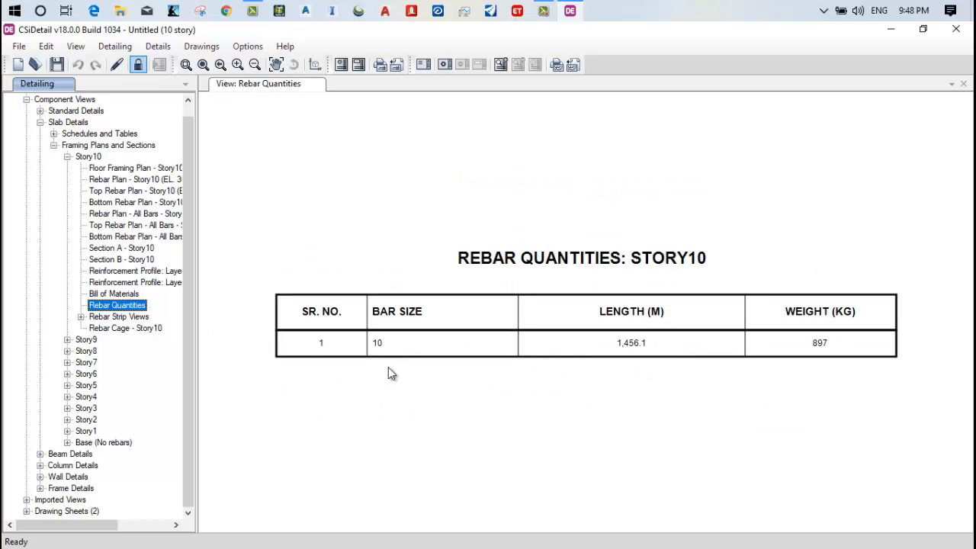
Open the 3D rebar cage of Story10 and examine the slab bars and their hooked ends from several angles.
double_click(151, 329)
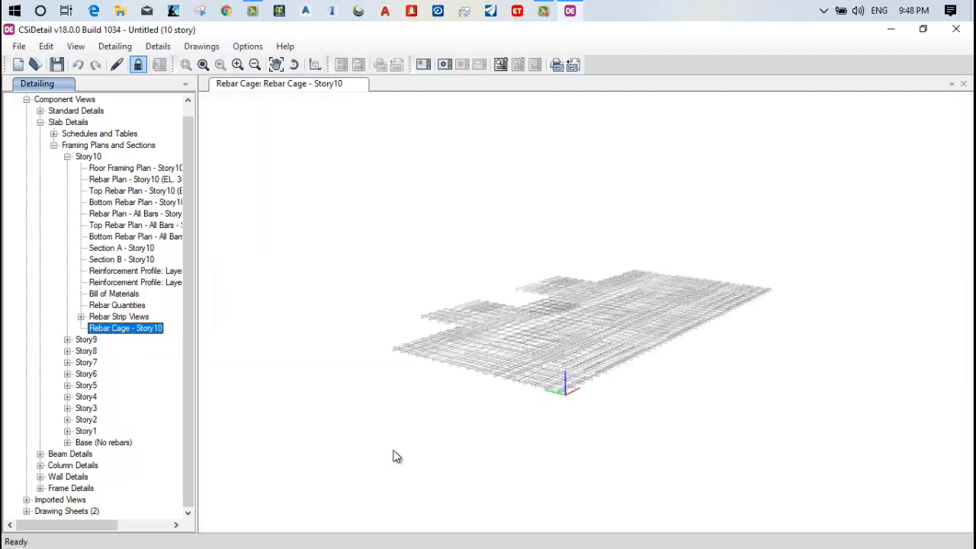
scroll(517, 349, up, 10)
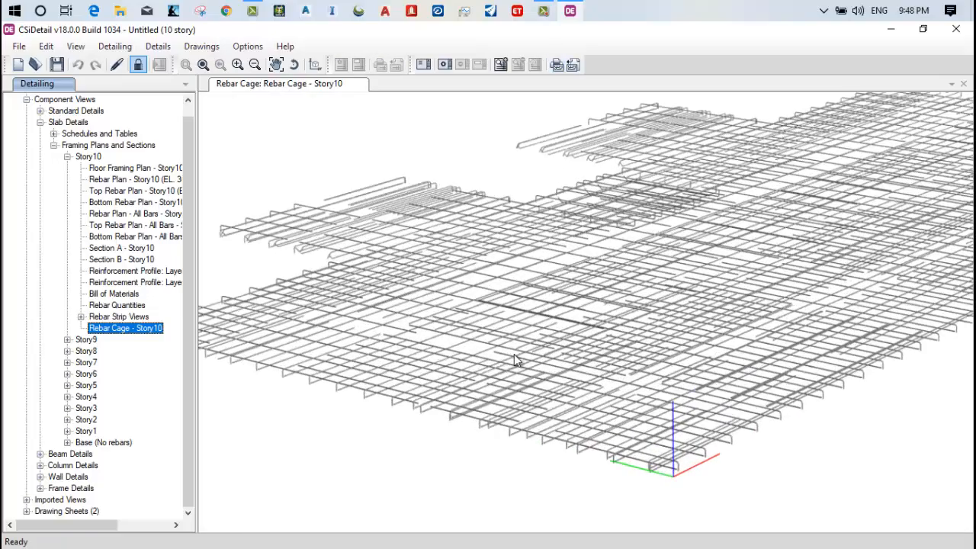
scroll(444, 373, up, 5)
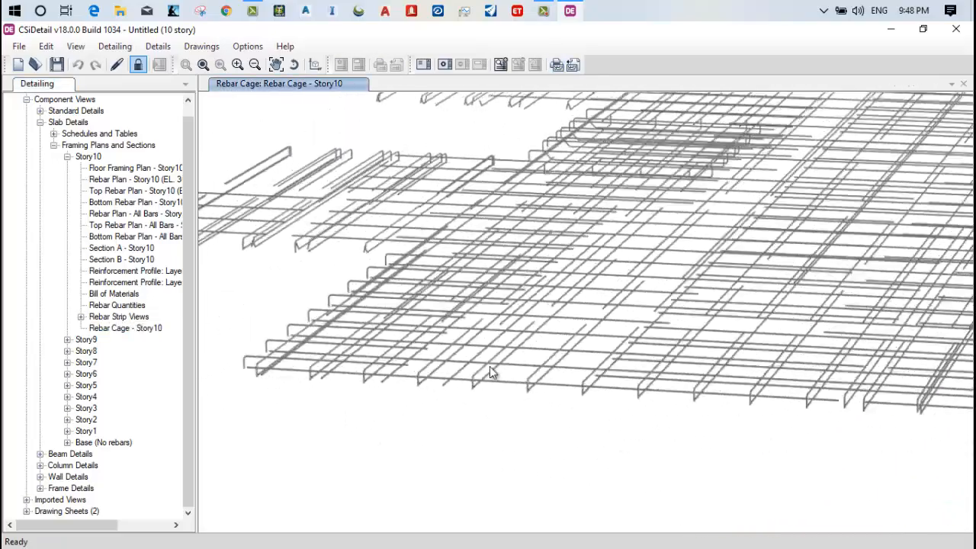
scroll(450, 416, down, 8)
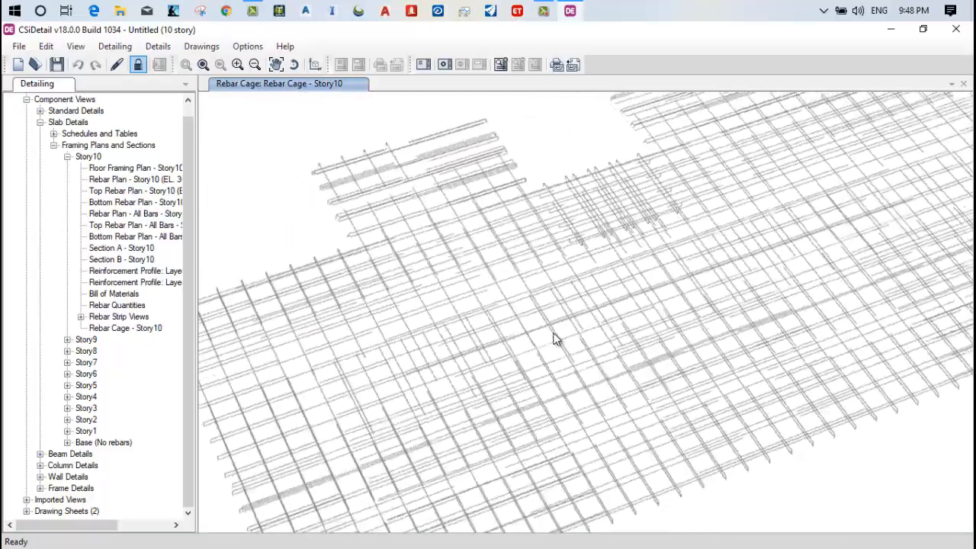
middle_drag(553, 333, 751, 284)
scroll(751, 282, up, 5)
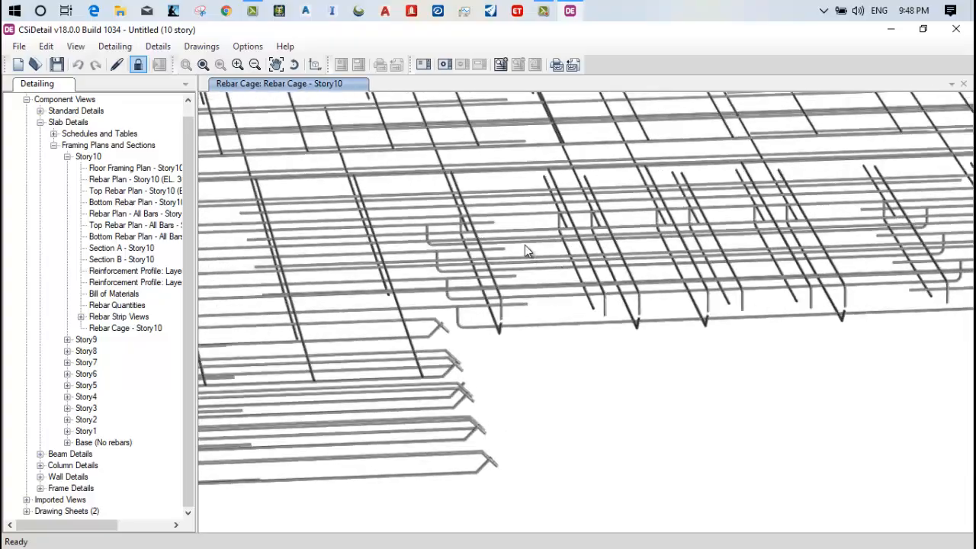
middle_drag(525, 245, 318, 320)
scroll(532, 318, down, 6)
scroll(317, 313, up, 4)
scroll(333, 315, down, 7)
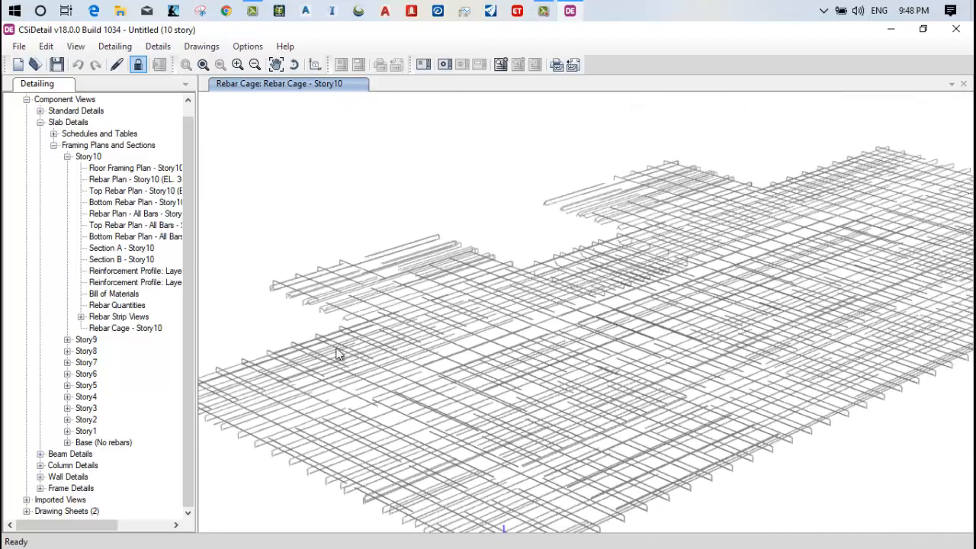
scroll(339, 353, down, 3)
middle_drag(335, 403, 385, 385)
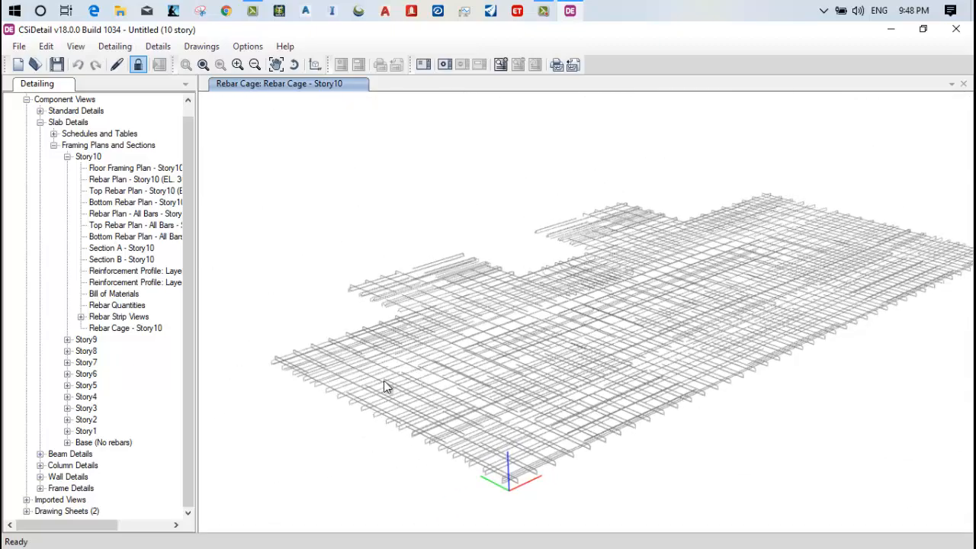